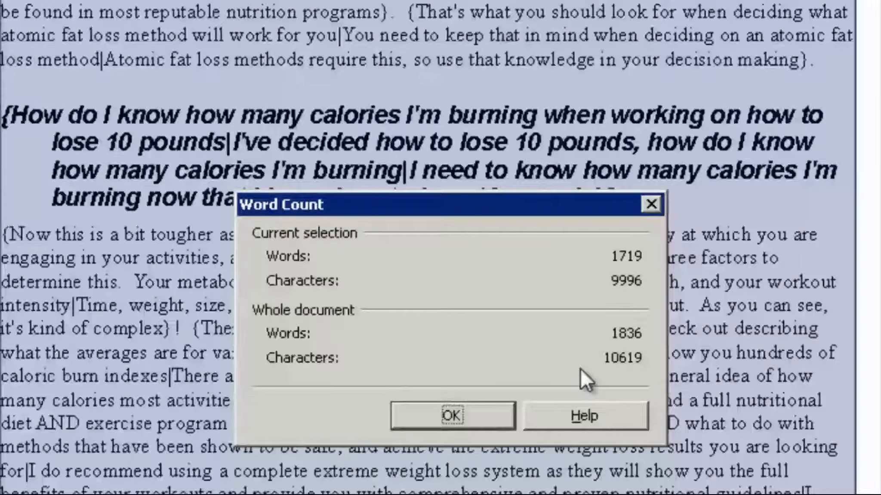
# Close the word count and save the document in Rich Text Format as extremeWeightLoss_sentenceSpin.rtf, keeping the current format.
pyautogui.click(430, 417)
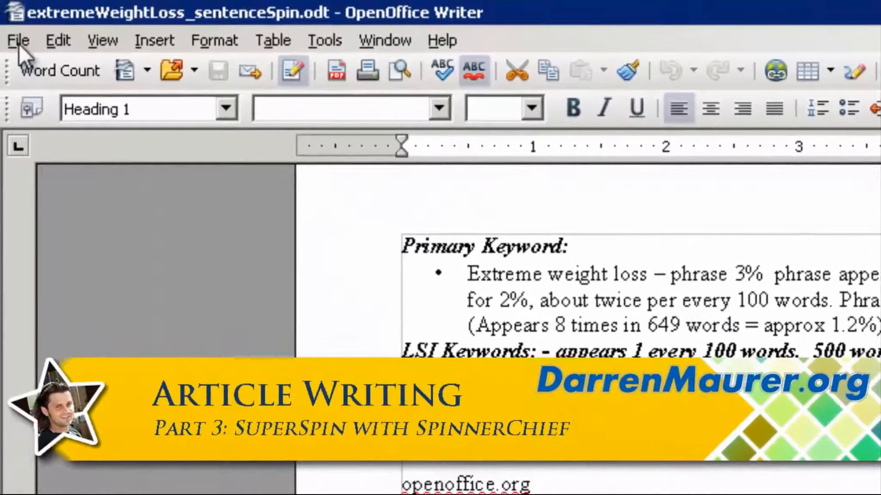
pyautogui.click(20, 42)
pyautogui.click(88, 286)
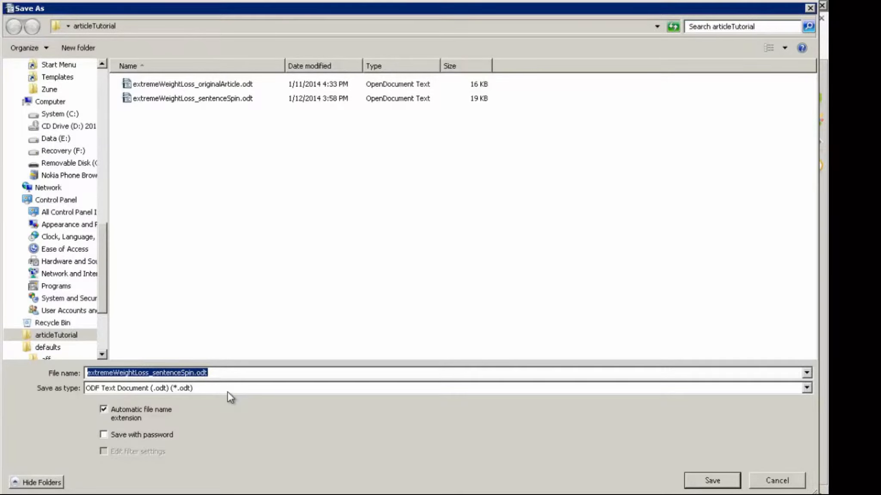
pyautogui.click(232, 389)
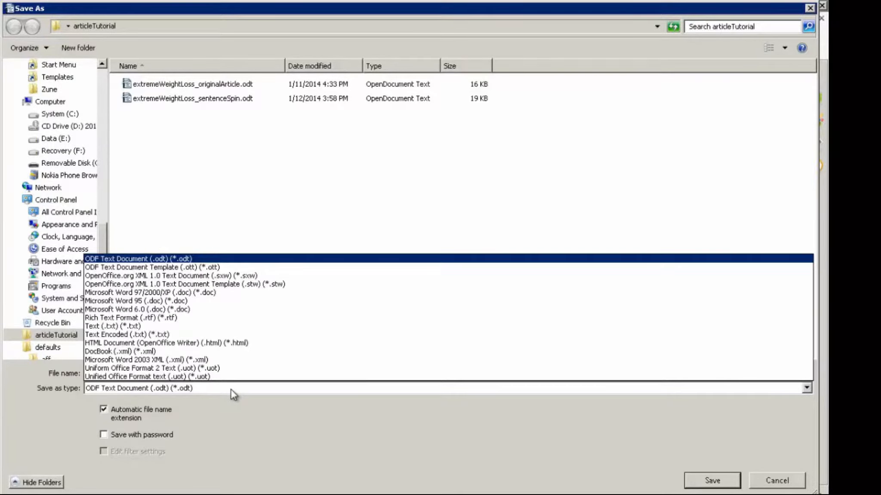
pyautogui.click(232, 389)
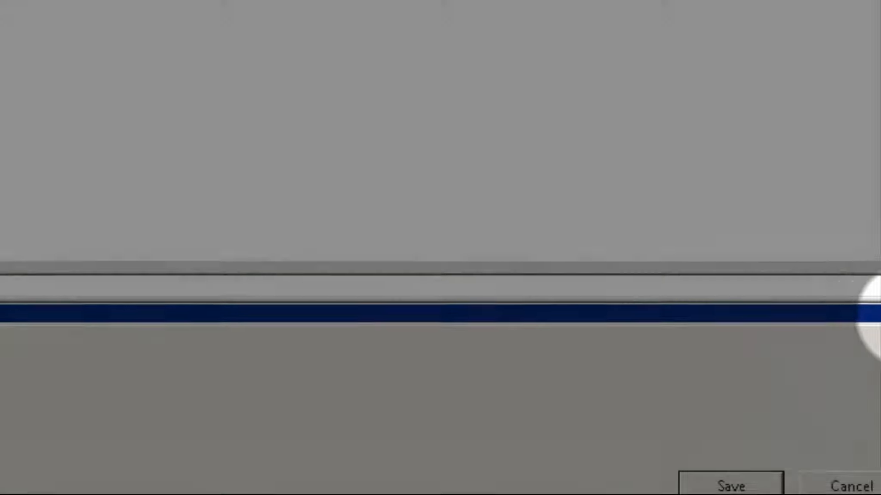
pyautogui.click(768, 308)
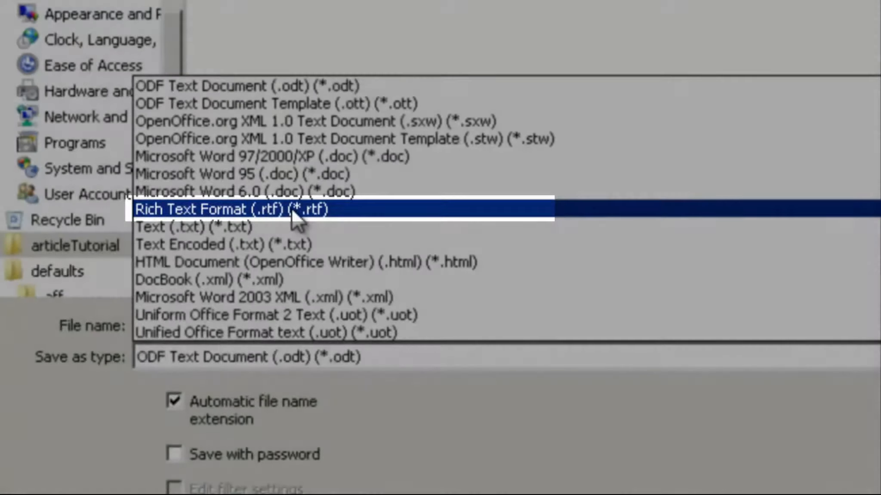
pyautogui.click(291, 208)
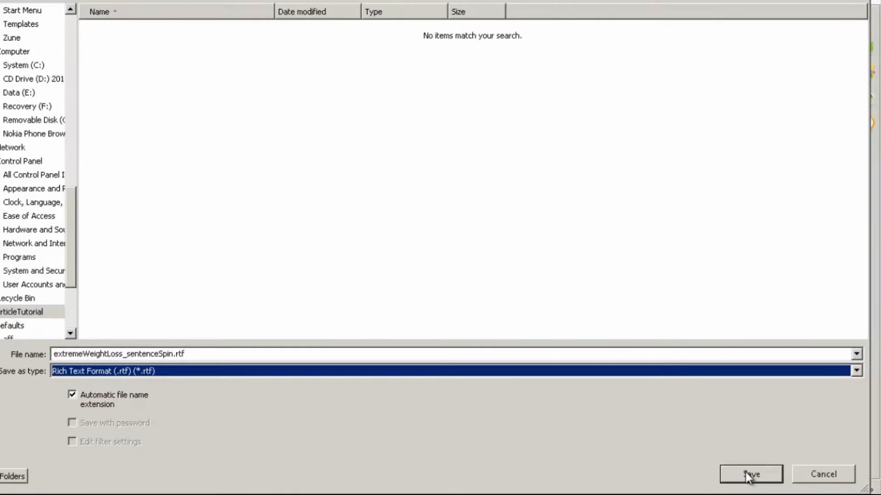
pyautogui.click(748, 474)
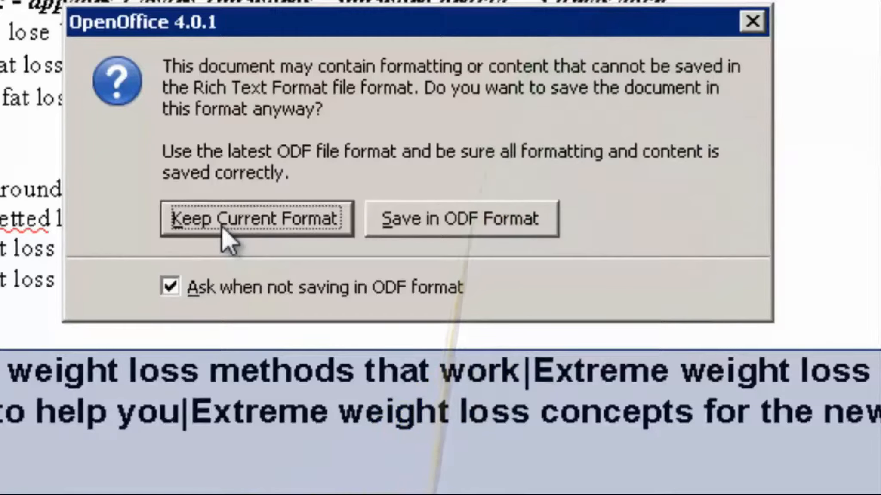
pyautogui.click(227, 240)
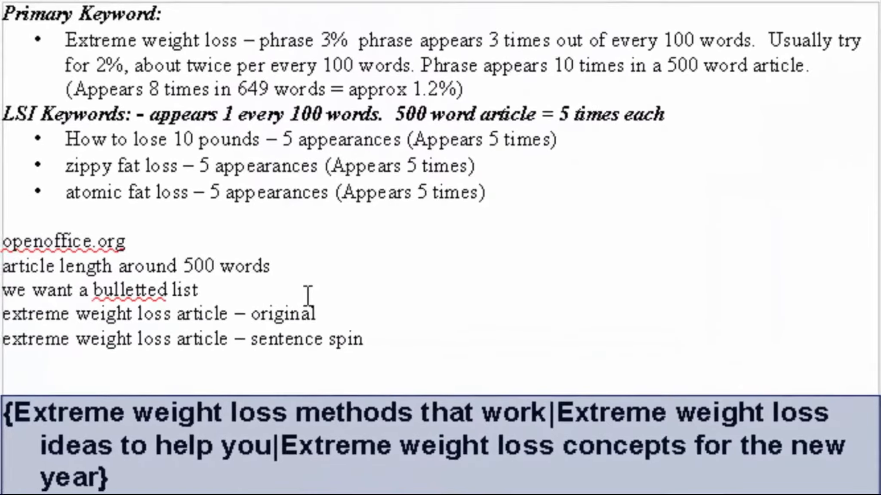
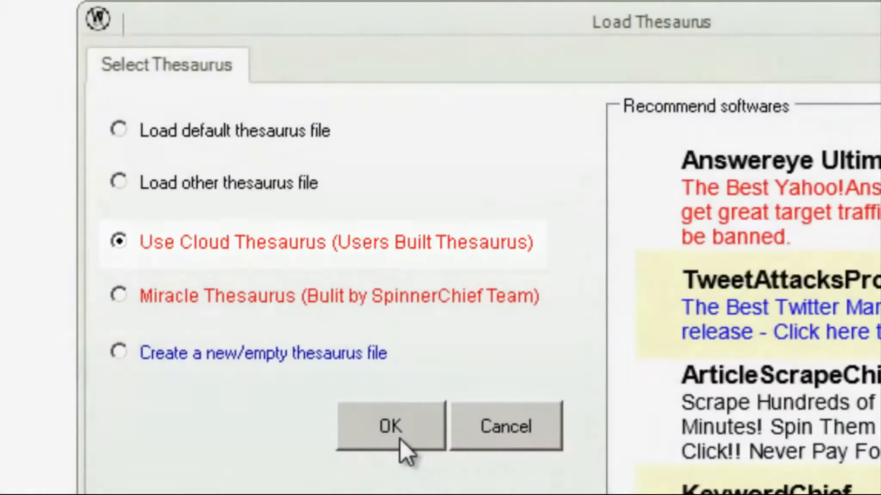
# In SpinnerChief, load the Cloud Thesaurus built by users, with English as the language.
pyautogui.click(391, 428)
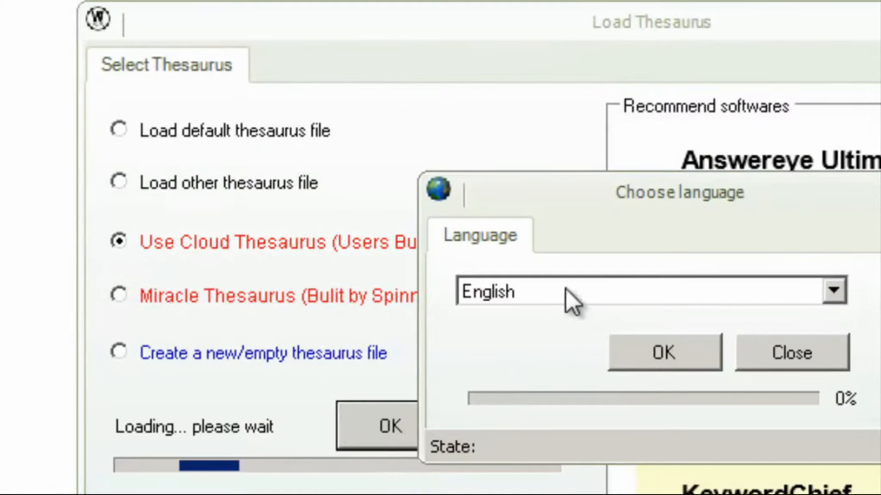
pyautogui.click(703, 287)
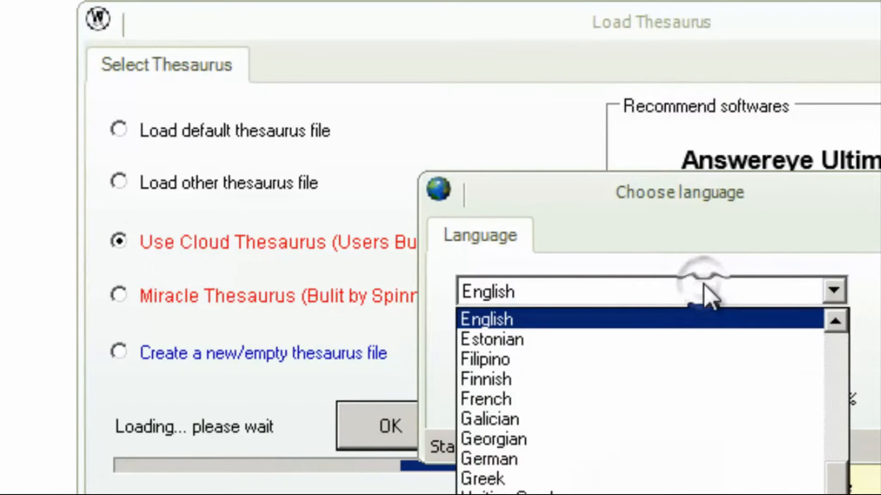
pyautogui.click(704, 286)
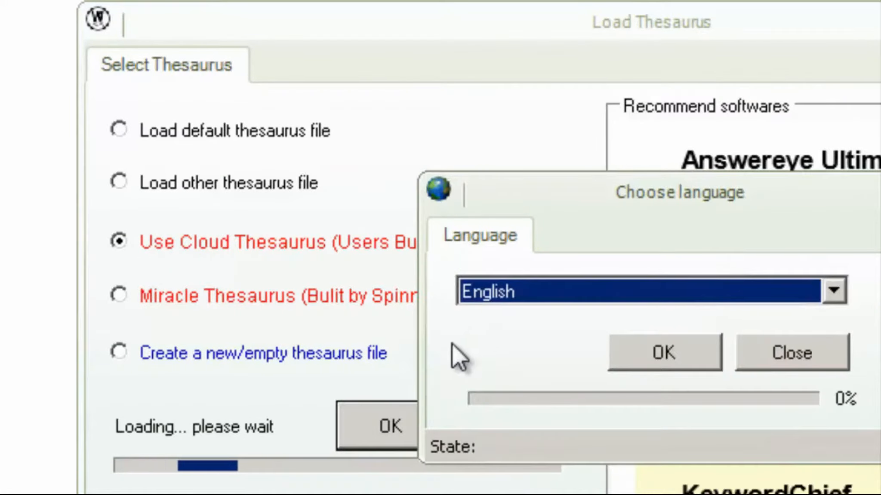
pyautogui.click(655, 357)
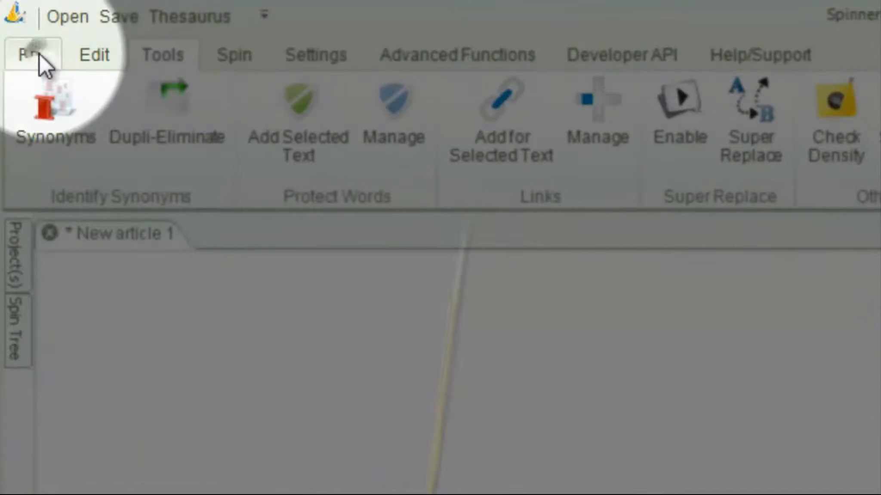
# Open the article extremeWeightLoss_sentenceSpin.rtf from the articleTutorial folder.
pyautogui.click(39, 54)
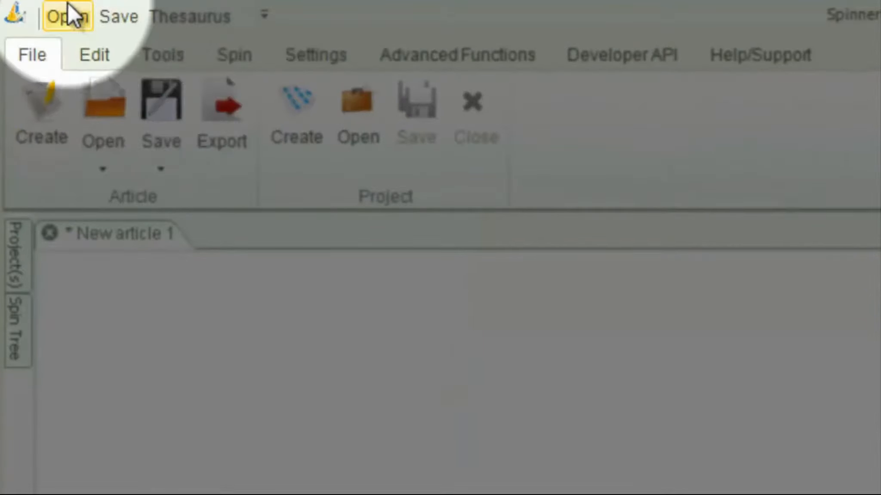
pyautogui.click(64, 18)
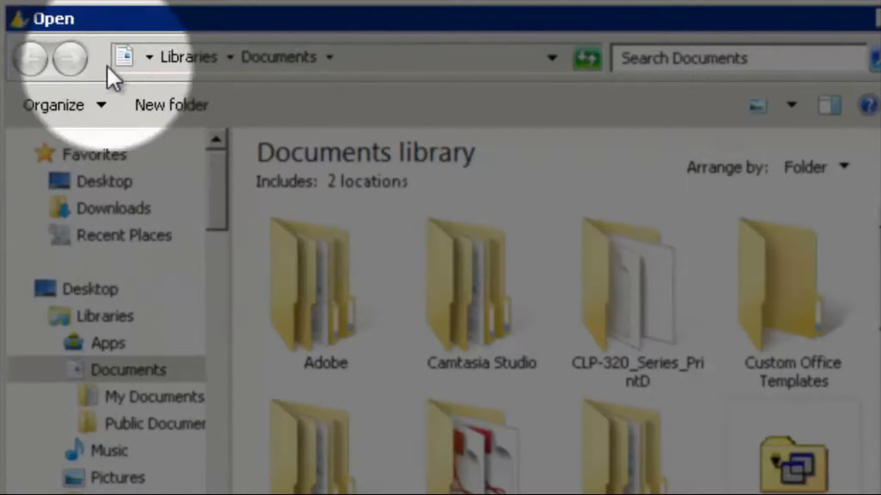
pyautogui.moveTo(217, 191); pyautogui.dragTo(218, 473)
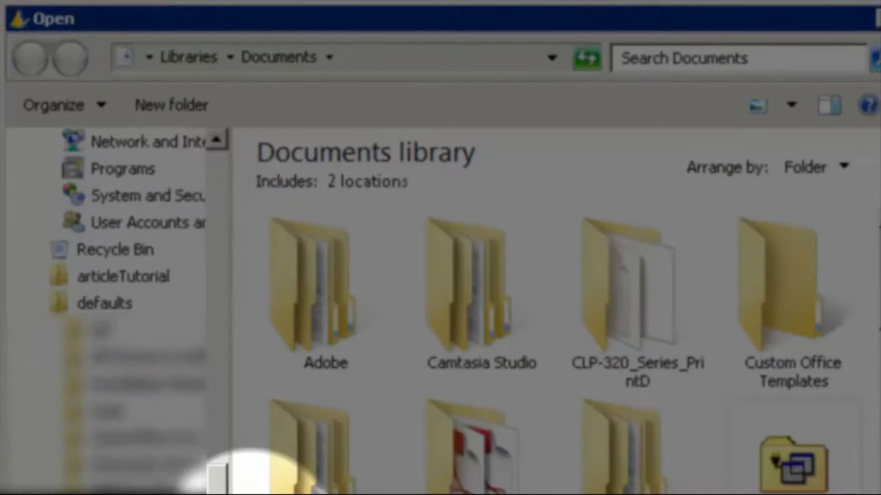
pyautogui.click(121, 280)
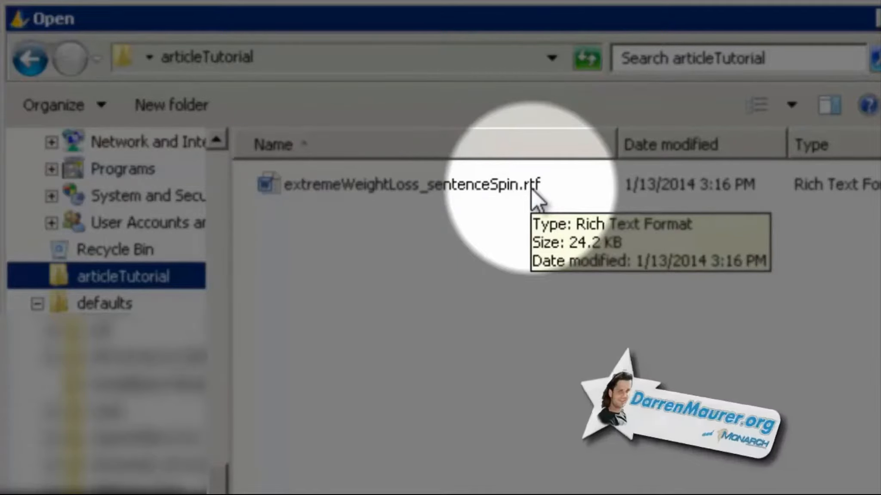
pyautogui.click(757, 493)
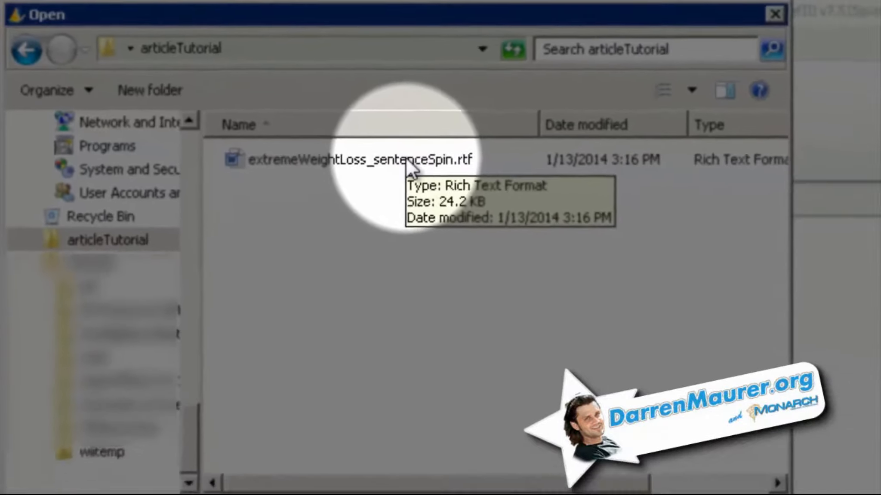
pyautogui.click(465, 184)
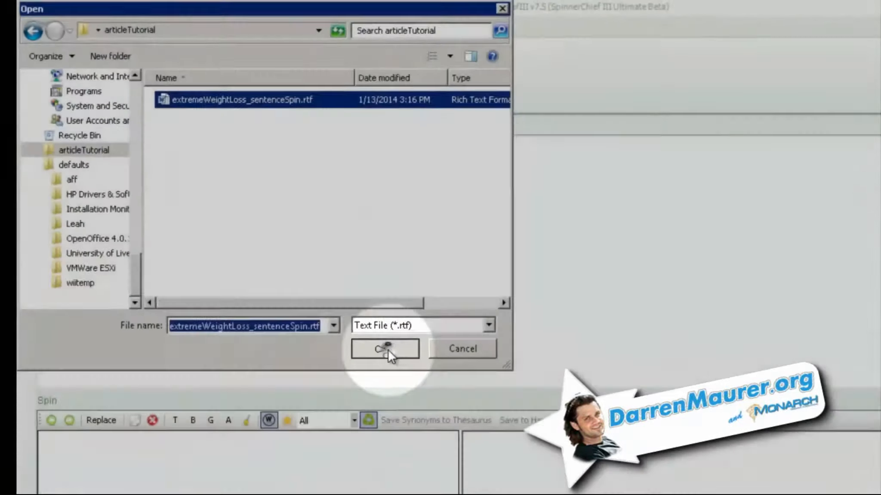
pyautogui.click(486, 441)
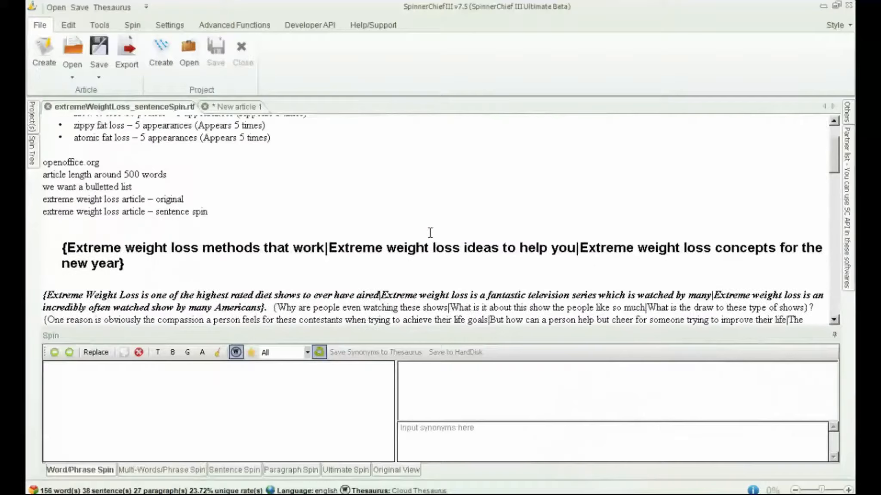
# Preview a spun version of the article, compare its title and opening text with the spintax source, and close the preview.
pyautogui.scroll(-4, 430, 233)
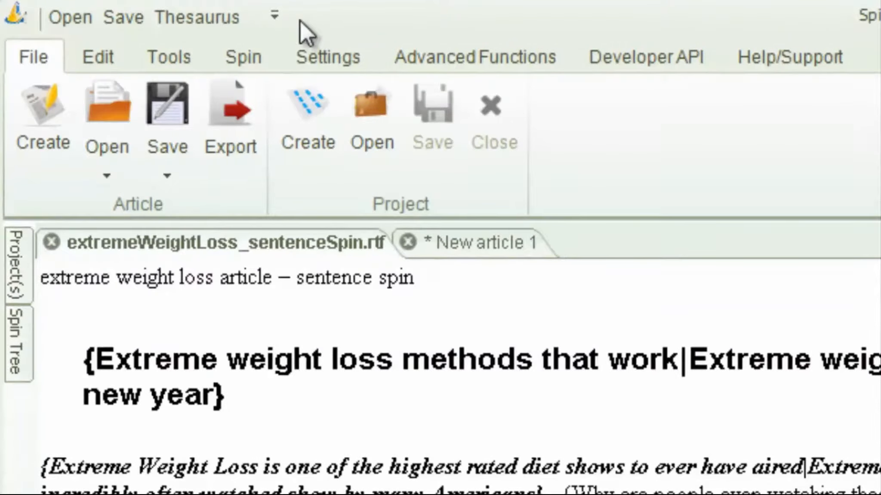
pyautogui.click(322, 44)
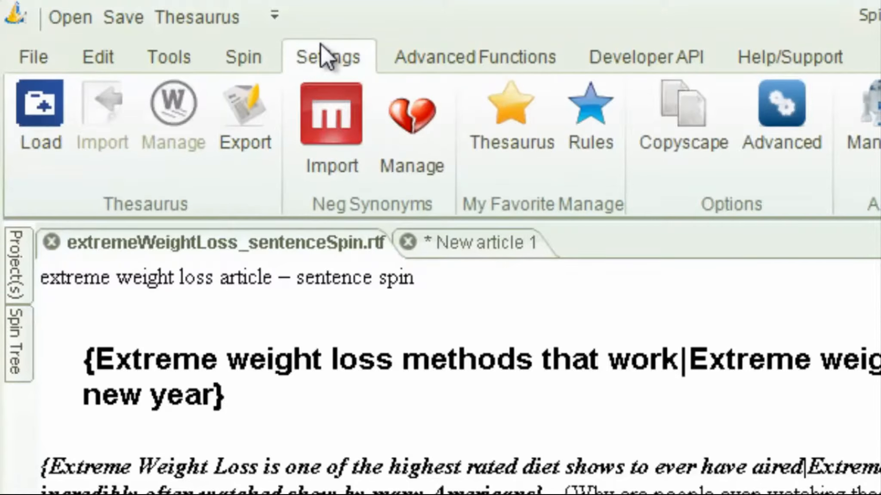
pyautogui.click(243, 53)
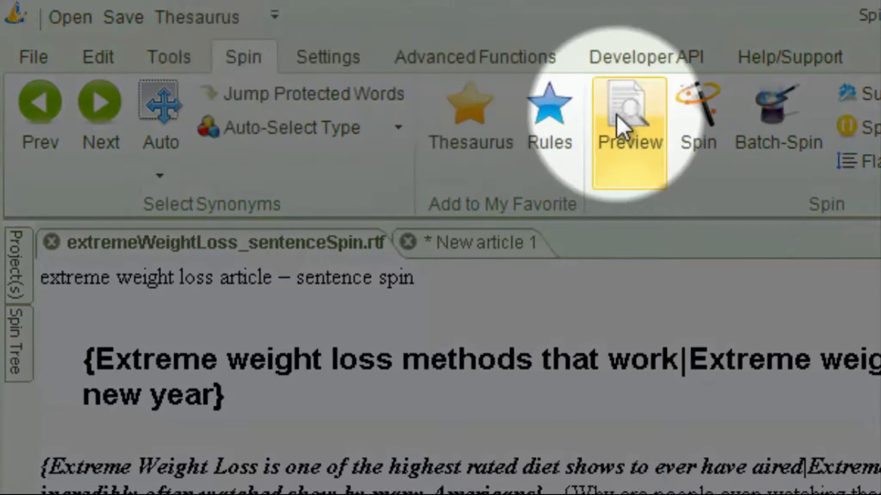
pyautogui.click(617, 115)
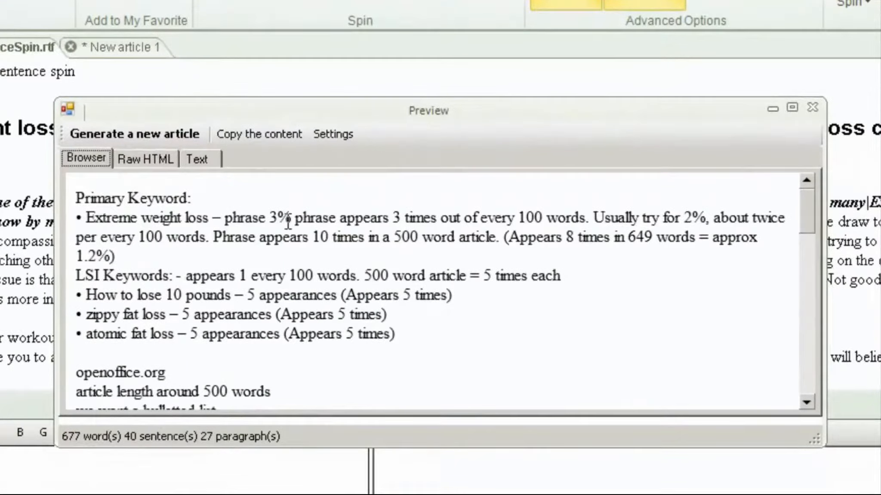
pyautogui.moveTo(800, 207); pyautogui.dragTo(816, 262)
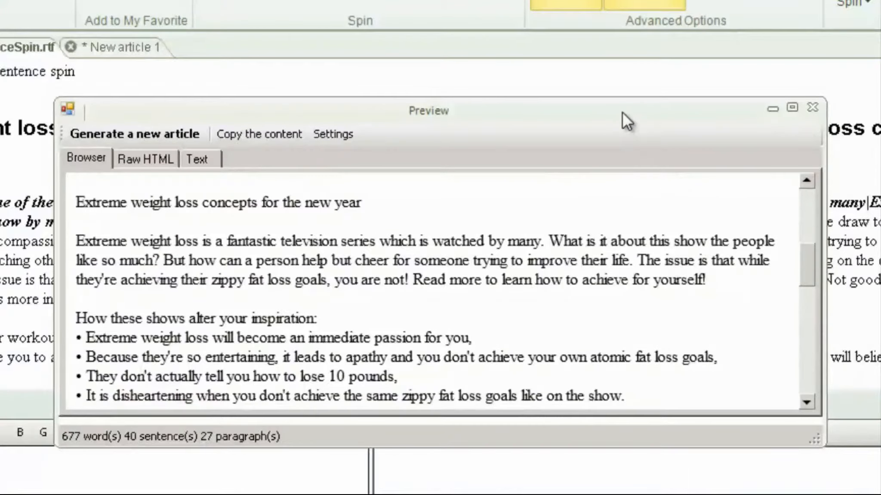
pyautogui.moveTo(622, 112); pyautogui.dragTo(682, 232)
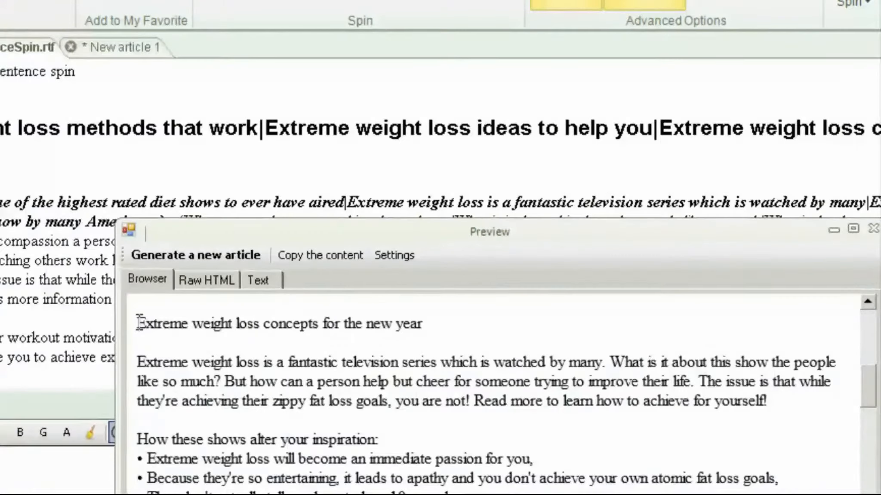
pyautogui.moveTo(138, 322); pyautogui.dragTo(432, 320)
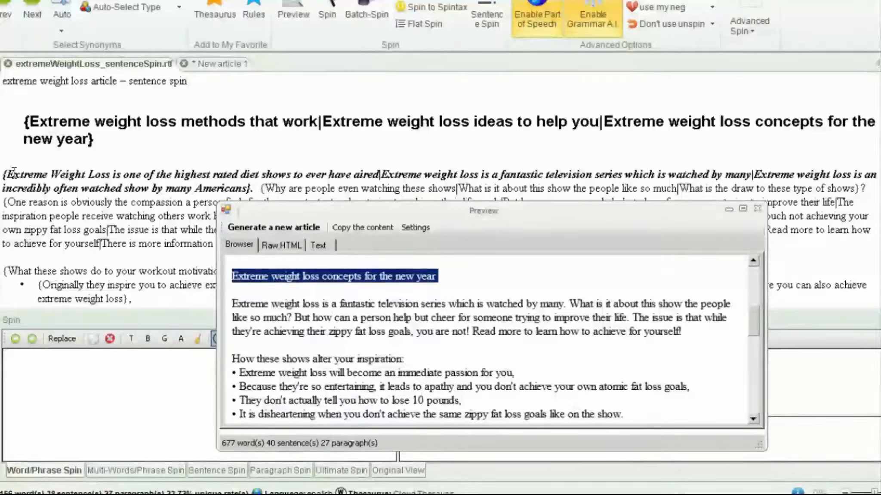
pyautogui.moveTo(755, 327); pyautogui.dragTo(752, 286)
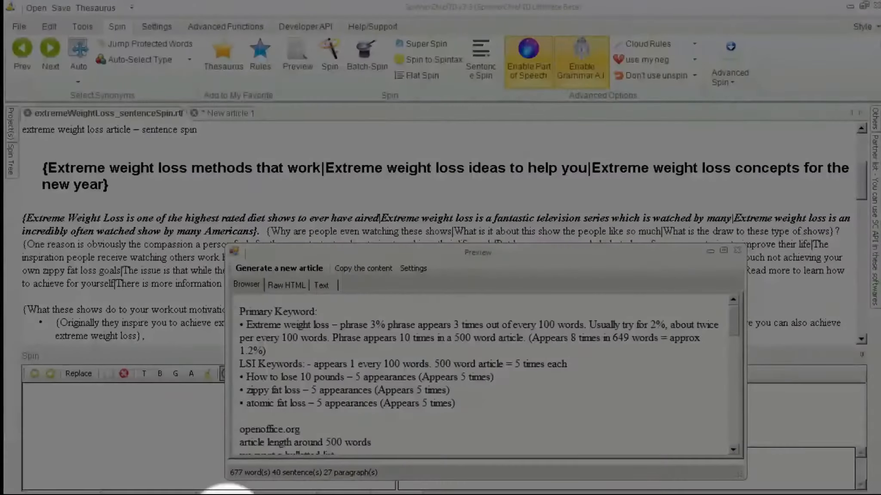
pyautogui.click(738, 252)
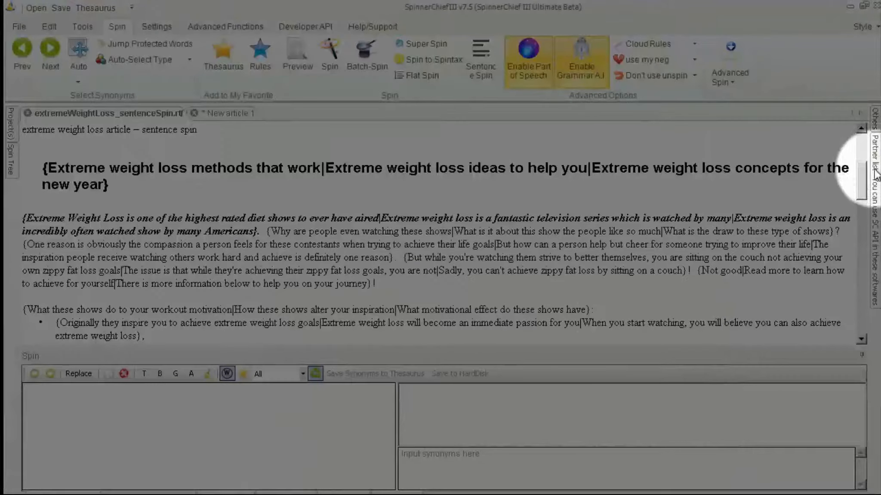
# List Multi-Words/Phrase Spin synonyms for the title variant "Extreme weight loss methods that work" and enlarge the synonym pane upward.
pyautogui.moveTo(864, 179)
pyautogui.mouseDown()
pyautogui.moveTo(865, 168)
pyautogui.moveTo(871, 187)
pyautogui.mouseUp()
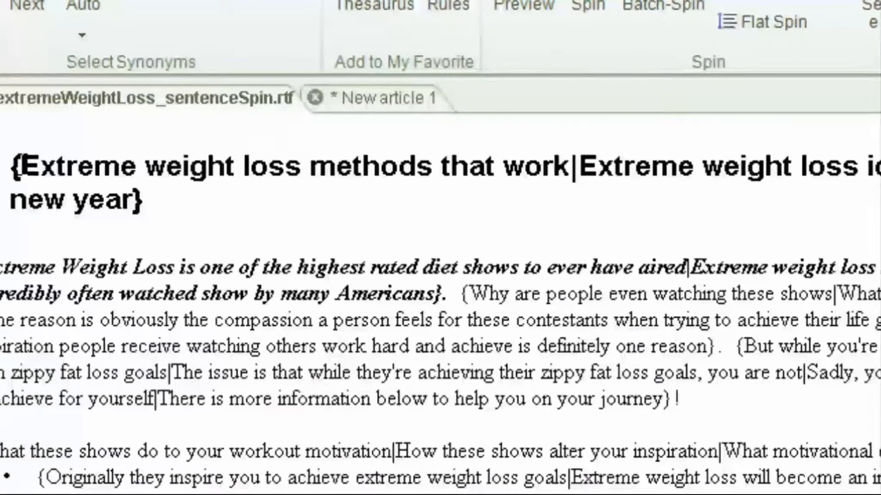
pyautogui.moveTo(20, 166); pyautogui.dragTo(564, 165)
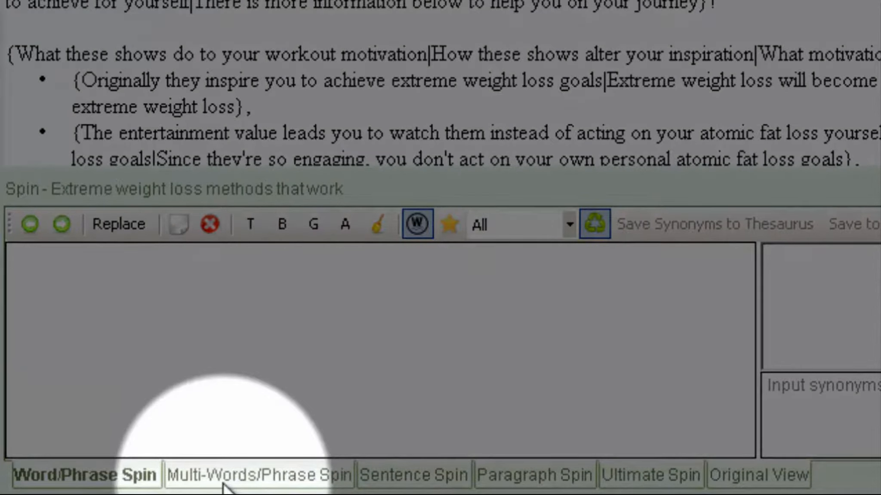
pyautogui.click(224, 485)
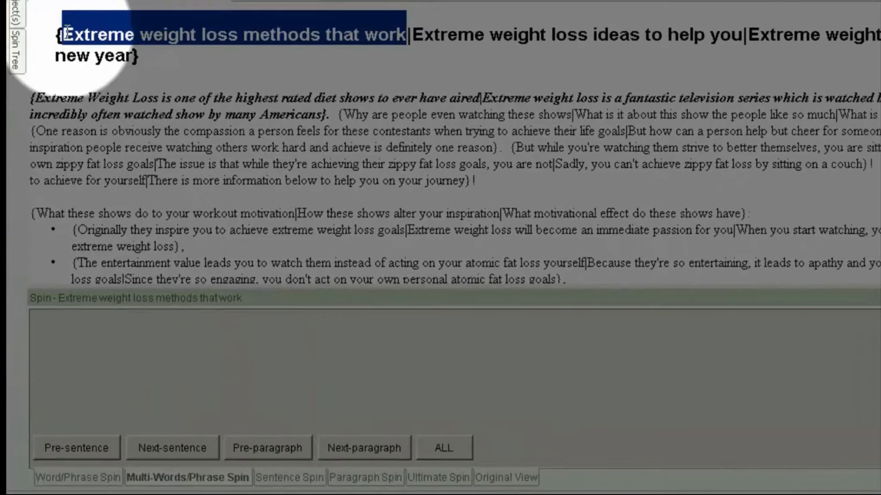
pyautogui.moveTo(67, 34); pyautogui.dragTo(400, 34)
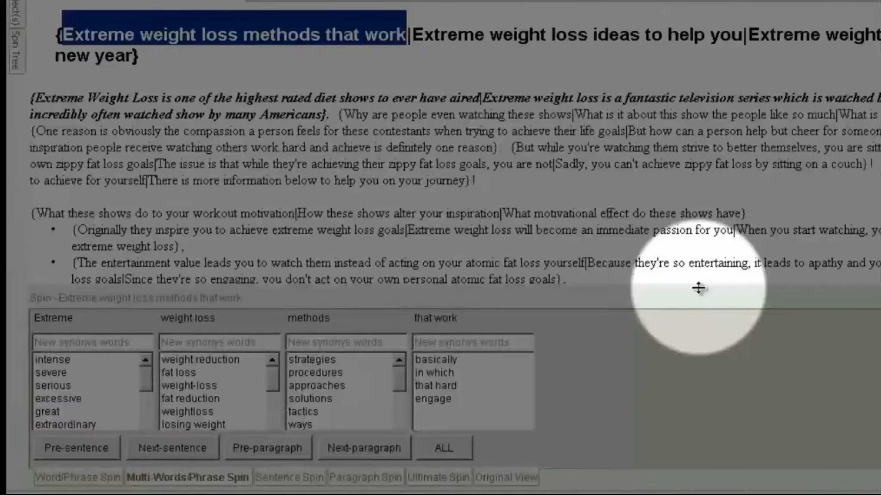
pyautogui.moveTo(698, 288); pyautogui.dragTo(731, 281)
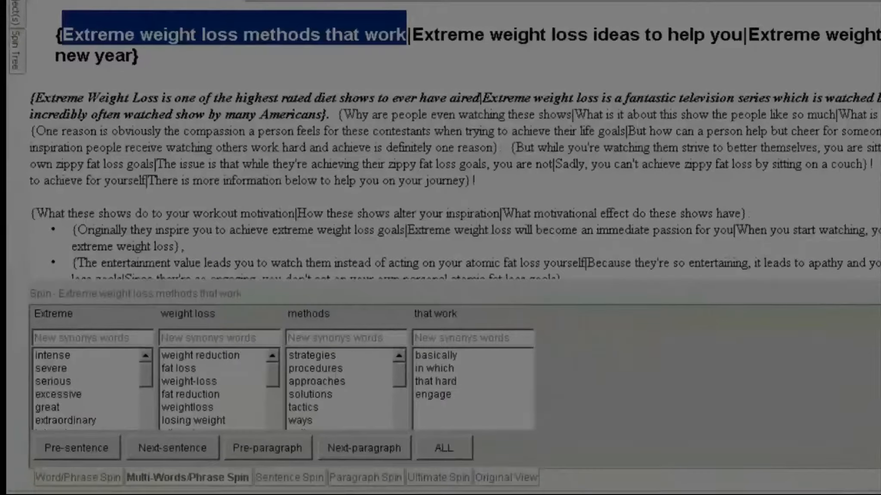
pyautogui.moveTo(869, 284); pyautogui.dragTo(839, 81)
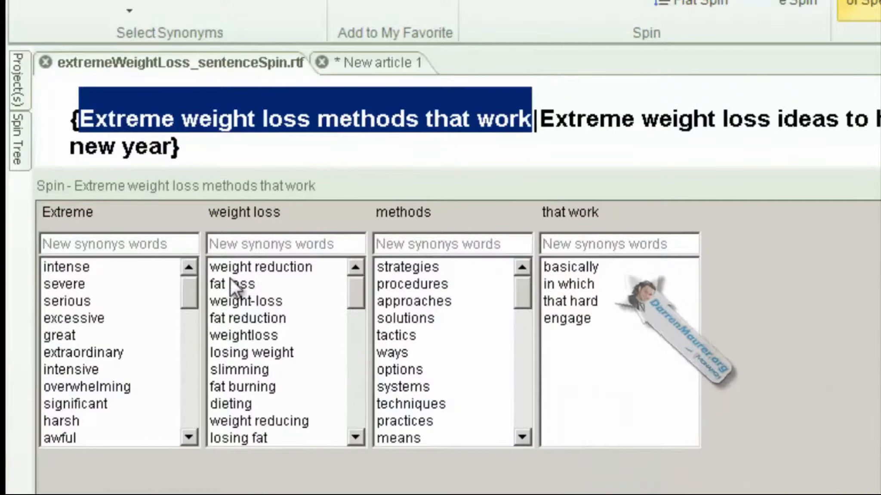
# Add strategies, procedures, approaches, solutions, tactics, ways, options, systems, techniques and practices as synonyms for "methods" in the first title variant.
pyautogui.moveTo(189, 295)
pyautogui.mouseDown()
pyautogui.moveTo(166, 413)
pyautogui.moveTo(201, 253)
pyautogui.mouseUp()
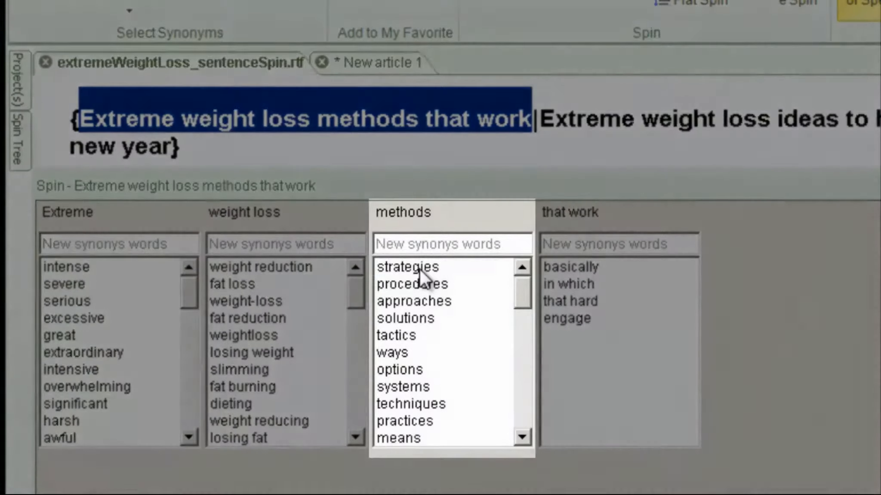
pyautogui.click(419, 268)
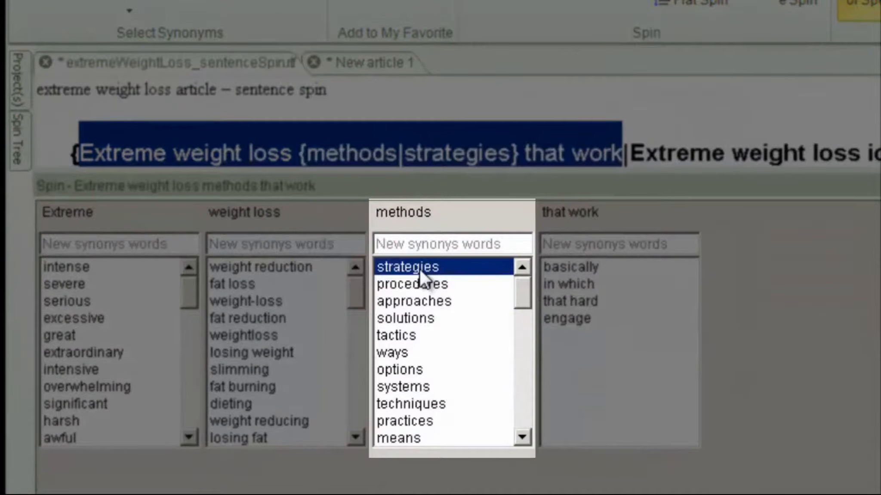
pyautogui.click(419, 284)
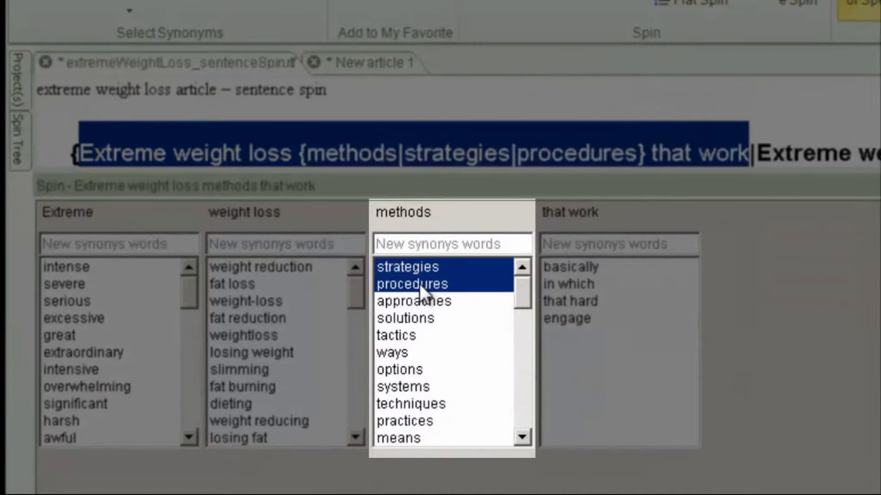
pyautogui.click(435, 304)
pyautogui.click(431, 318)
pyautogui.click(427, 336)
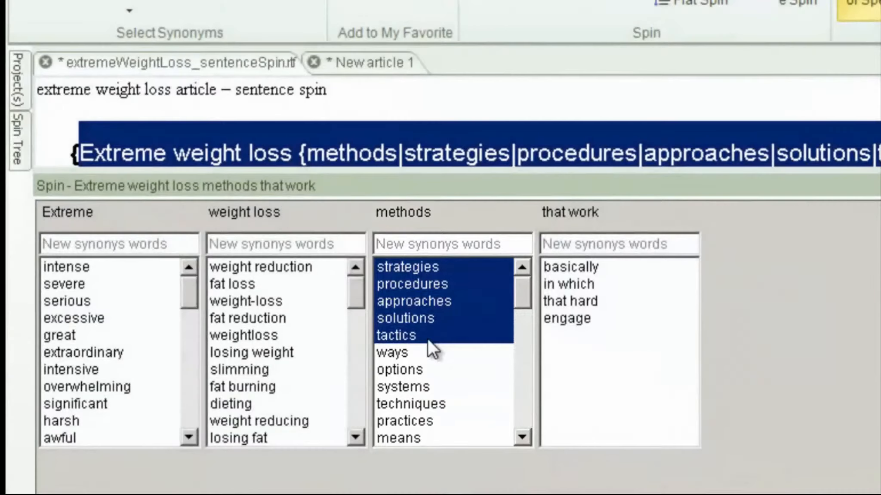
pyautogui.click(426, 350)
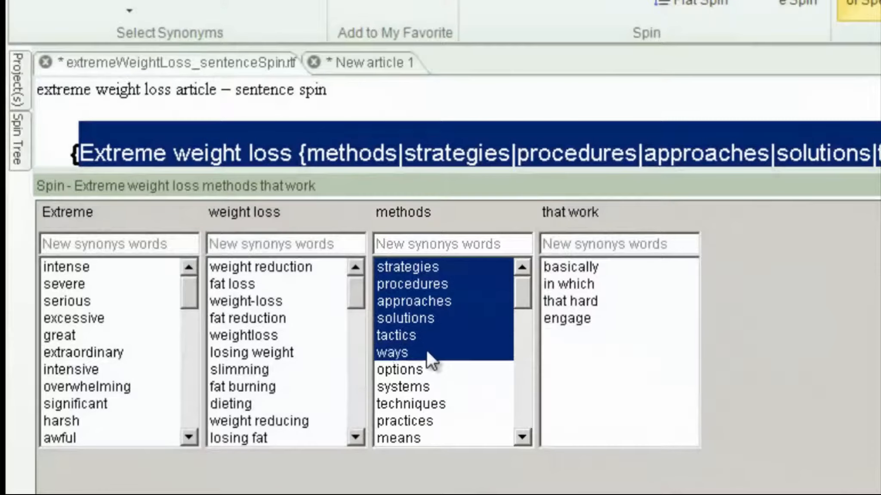
pyautogui.click(432, 372)
pyautogui.click(439, 386)
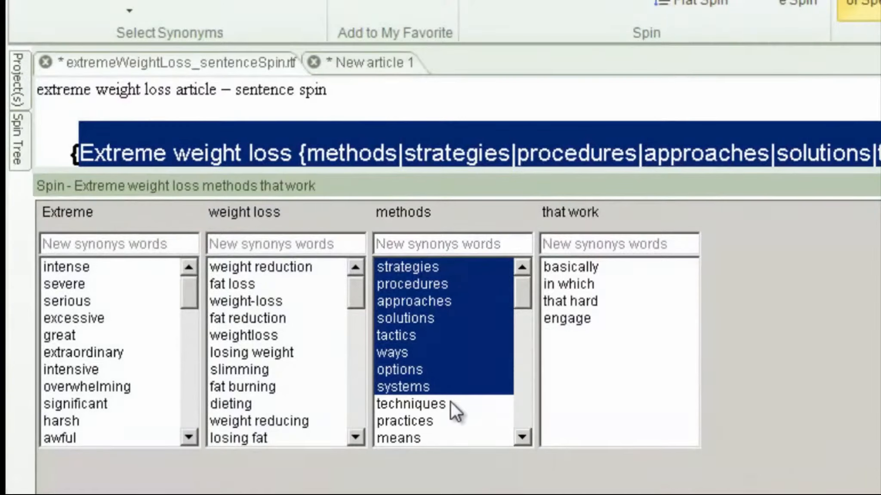
pyautogui.click(450, 402)
pyautogui.click(435, 422)
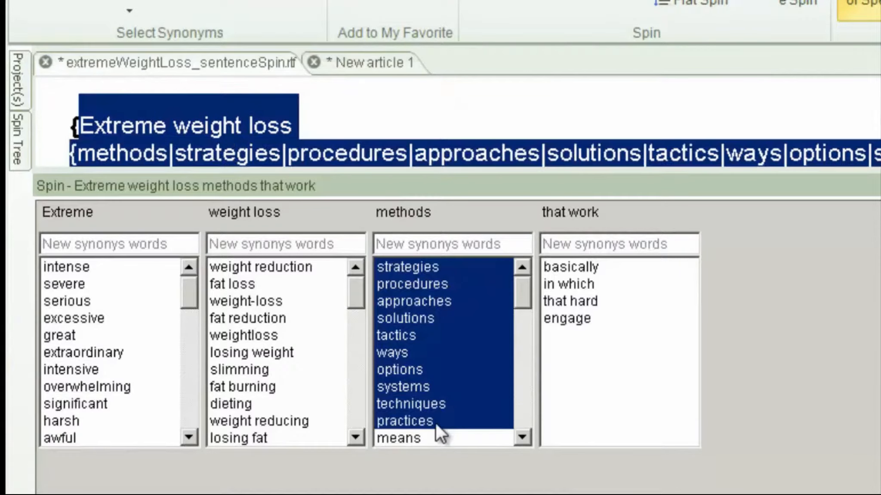
# Add programs, processes, tips, steps, ideas, devices and resources to the synonyms for "methods" in the first title variant.
pyautogui.click(523, 404)
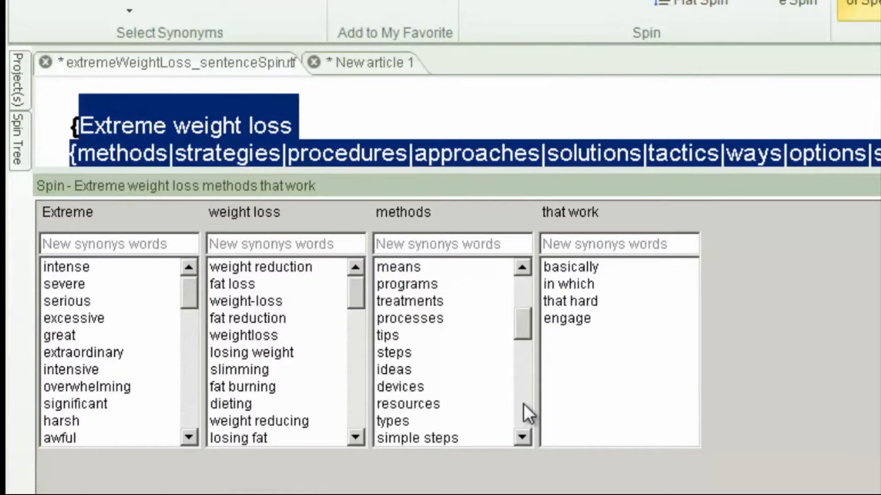
pyautogui.click(442, 288)
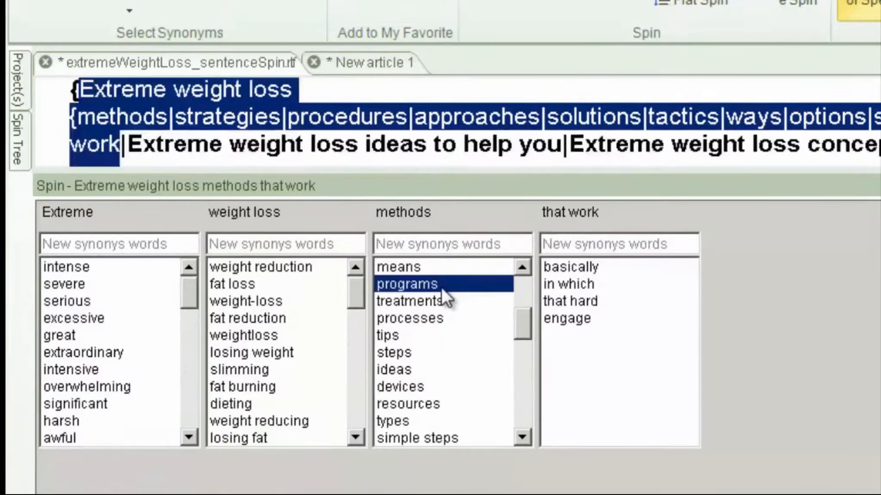
pyautogui.click(442, 318)
pyautogui.click(417, 335)
pyautogui.click(419, 352)
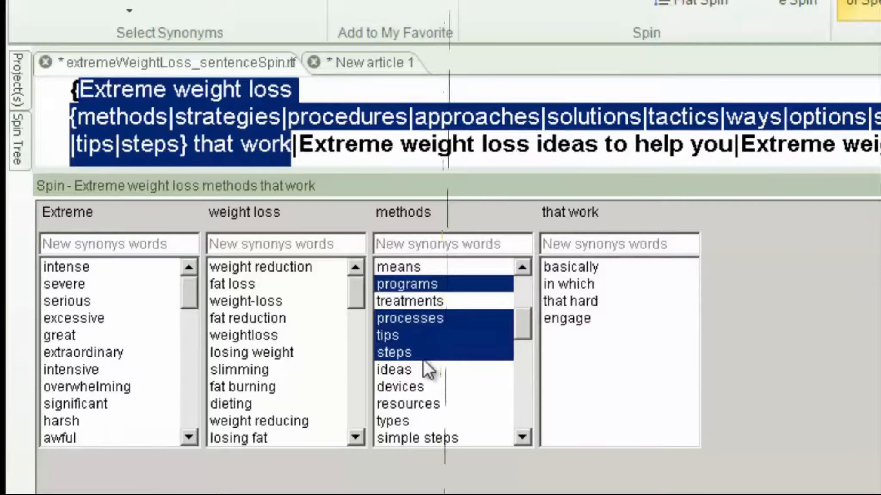
pyautogui.click(424, 366)
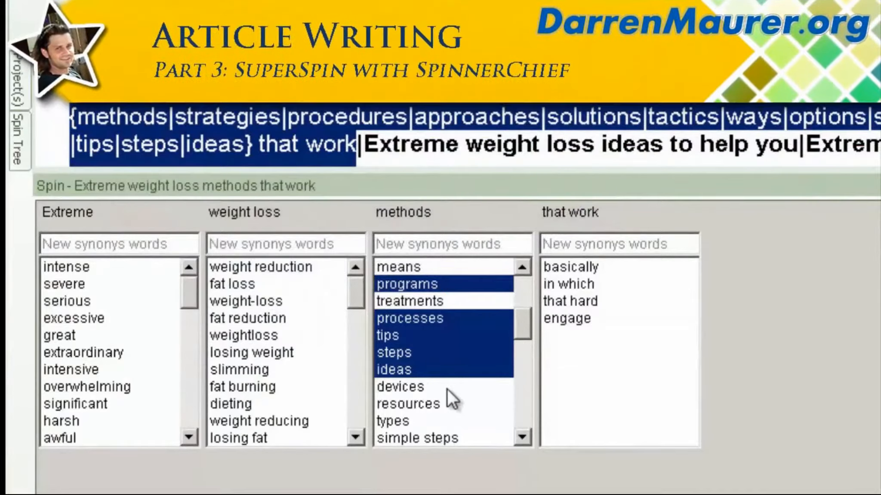
pyautogui.click(446, 389)
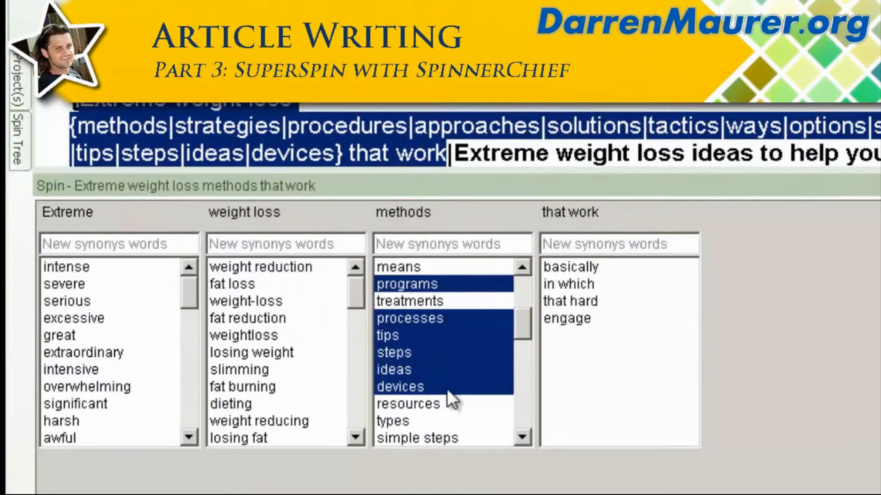
pyautogui.click(449, 402)
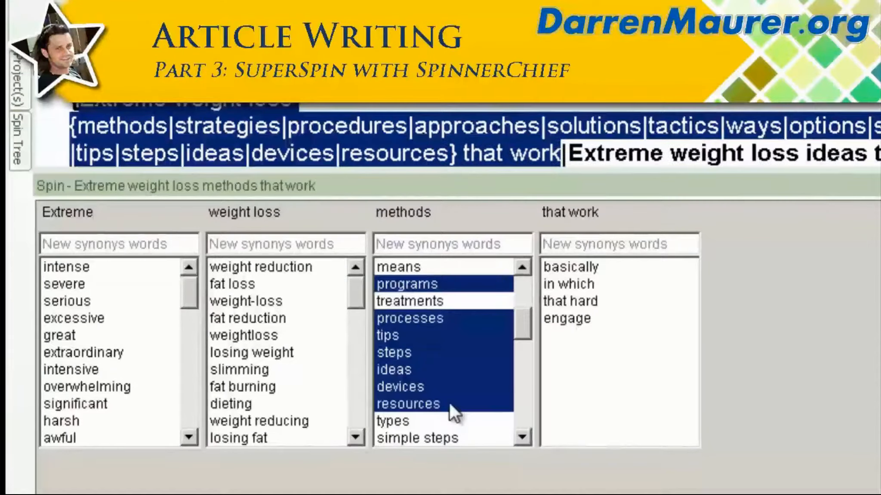
# Add plans, measures, tricks, models and products to the synonyms for "methods" in the first title variant.
pyautogui.scroll(-3, 461, 441)
pyautogui.click(430, 284)
pyautogui.click(430, 301)
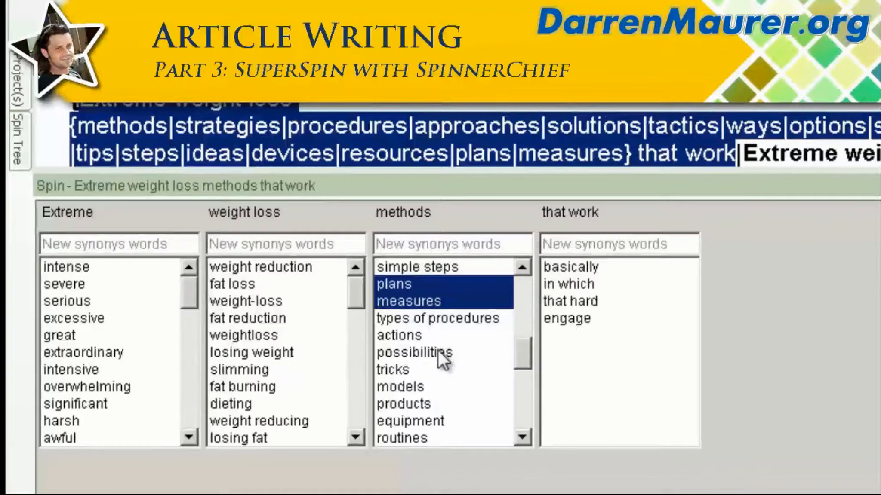
pyautogui.click(411, 371)
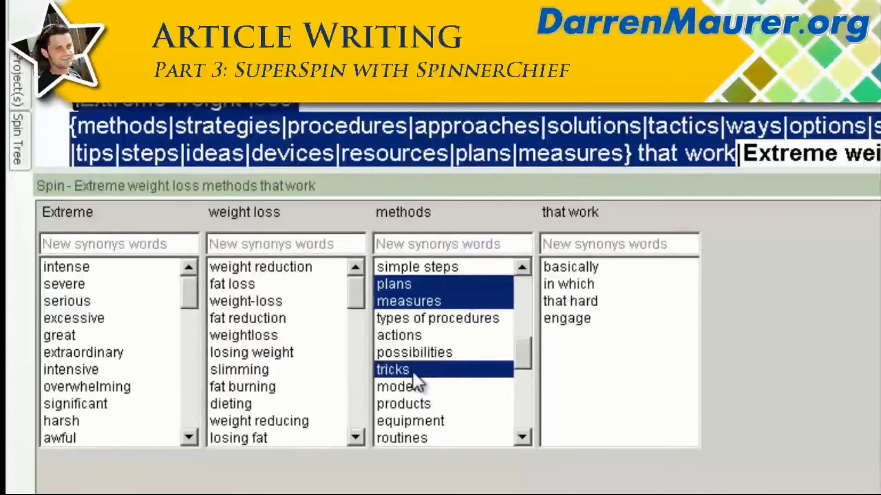
pyautogui.click(433, 387)
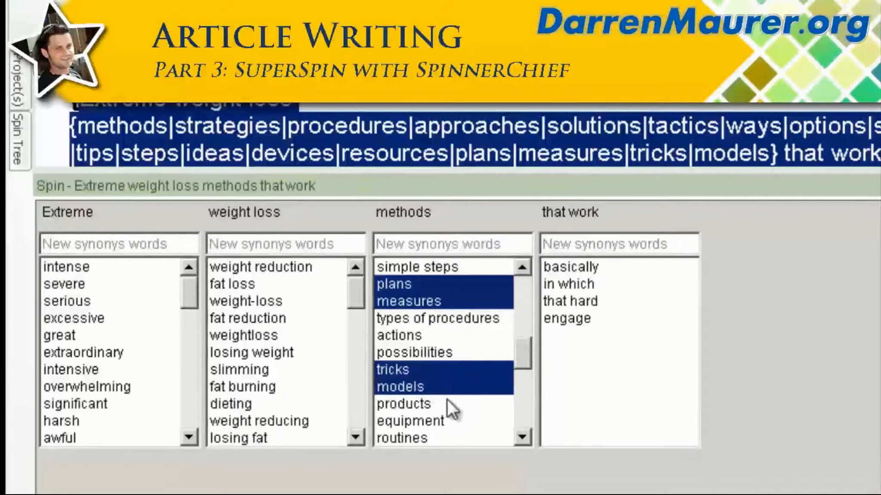
pyautogui.click(446, 402)
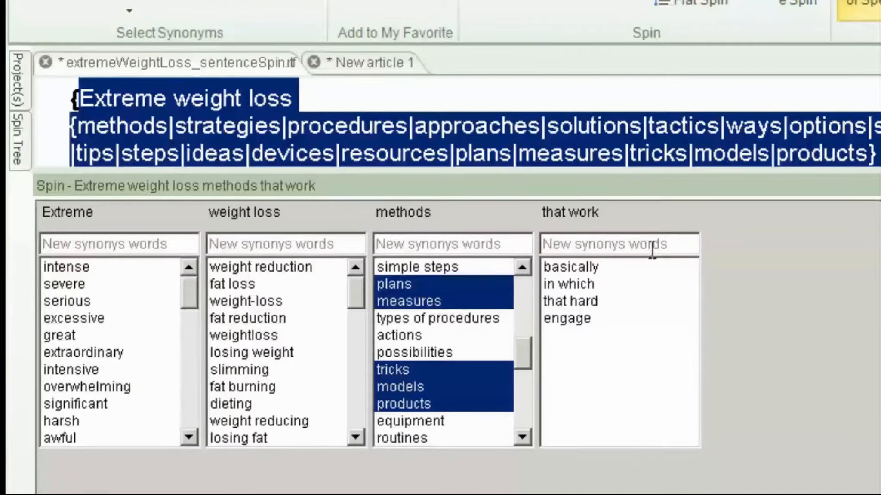
# Extend the "methods" synonyms in the first title variant with routines, remedies, operations, courses and tools.
pyautogui.moveTo(527, 350); pyautogui.dragTo(524, 373)
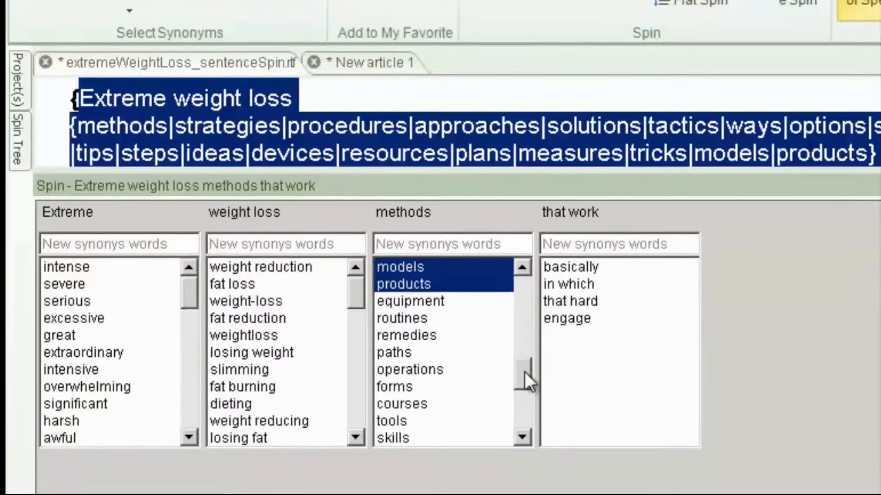
pyautogui.keyDown('ctrl'); pyautogui.click(415, 321); pyautogui.keyUp('ctrl')
pyautogui.keyDown('ctrl'); pyautogui.click(432, 339); pyautogui.keyUp('ctrl')
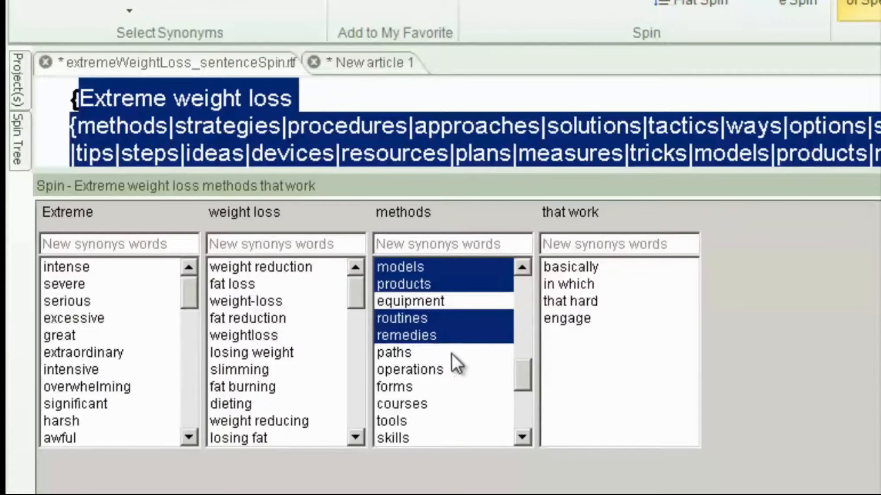
pyautogui.keyDown('ctrl'); pyautogui.click(446, 372); pyautogui.keyUp('ctrl')
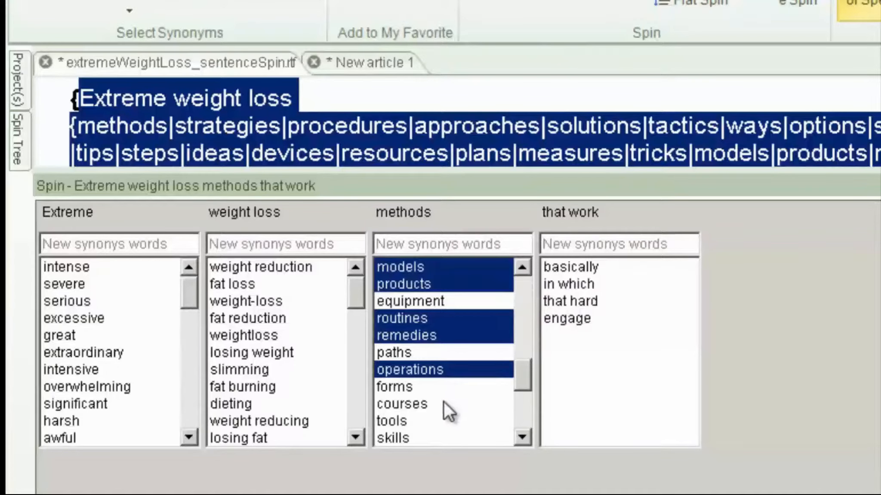
pyautogui.keyDown('ctrl'); pyautogui.click(448, 404); pyautogui.keyUp('ctrl')
pyautogui.keyDown('ctrl'); pyautogui.click(441, 426); pyautogui.keyUp('ctrl')
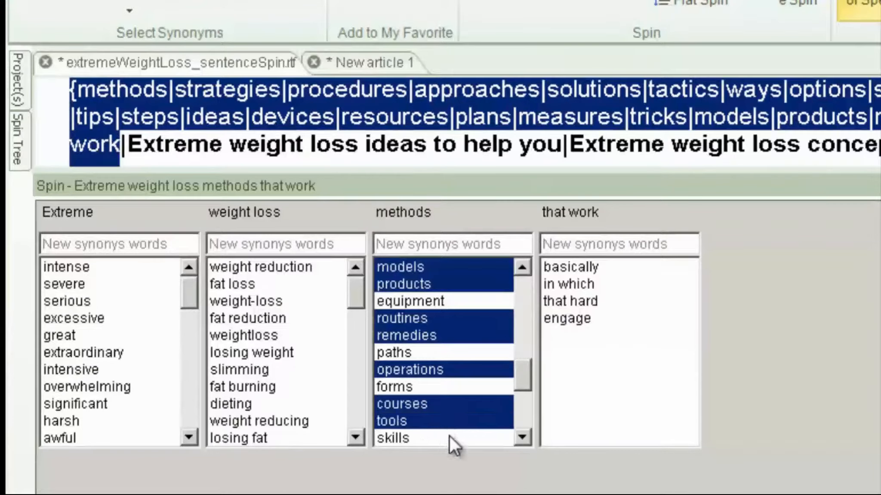
# Extend the "methods" synonyms in the first title variant with alternatives, hints, avenues, services, suggestions and secrets.
pyautogui.click(522, 438)
pyautogui.click(522, 438)
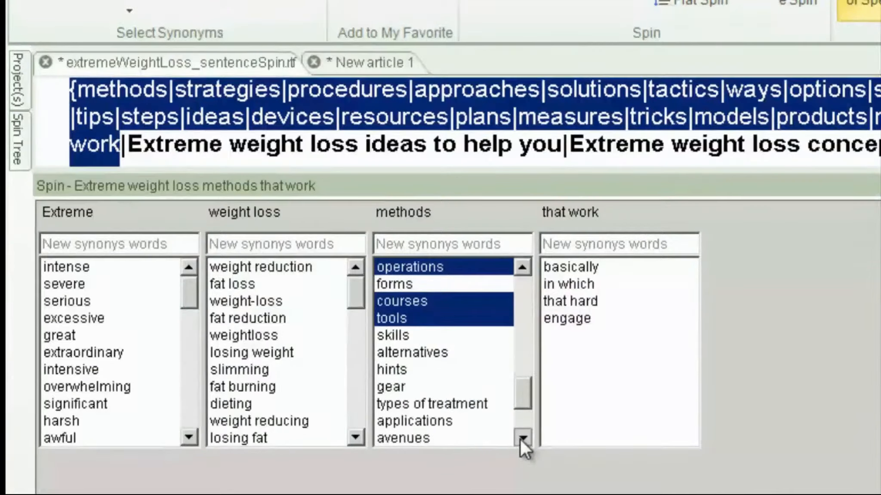
pyautogui.keyDown('ctrl'); pyautogui.click(448, 351); pyautogui.keyUp('ctrl')
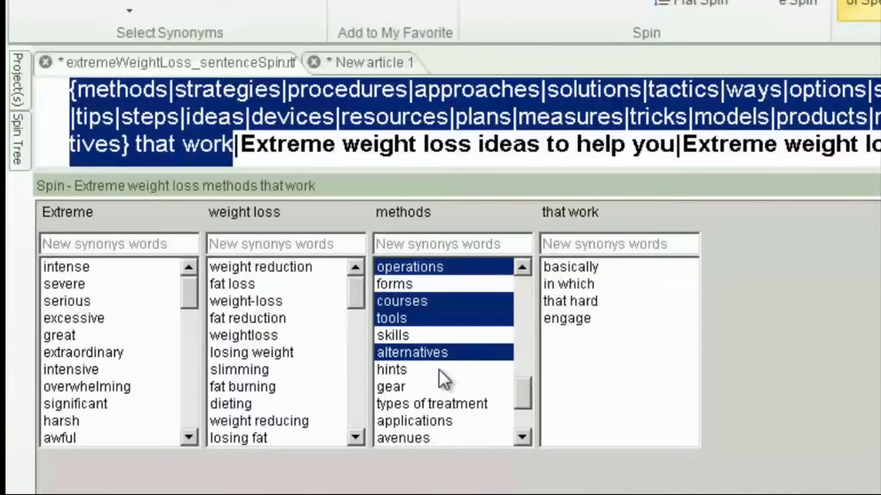
pyautogui.keyDown('ctrl'); pyautogui.click(439, 369); pyautogui.keyUp('ctrl')
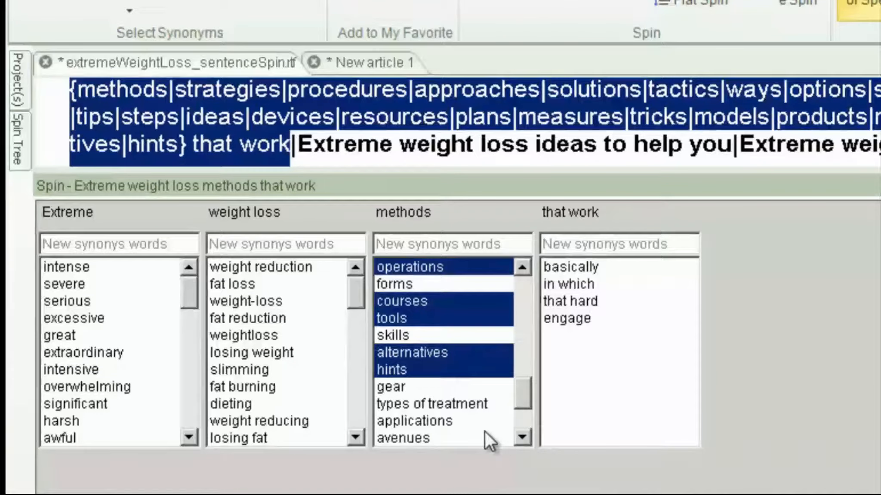
pyautogui.click(522, 438)
pyautogui.click(522, 438)
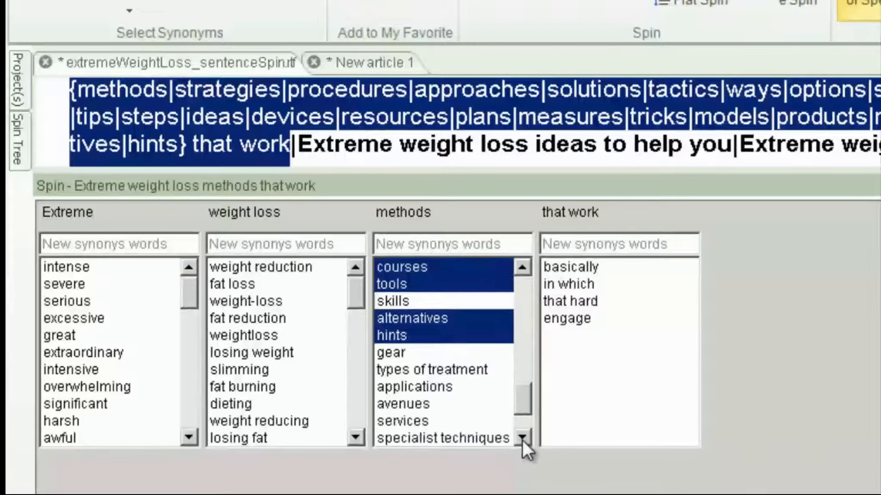
pyautogui.keyDown('ctrl'); pyautogui.click(453, 406); pyautogui.keyUp('ctrl')
pyautogui.keyDown('ctrl'); pyautogui.click(452, 422); pyautogui.keyUp('ctrl')
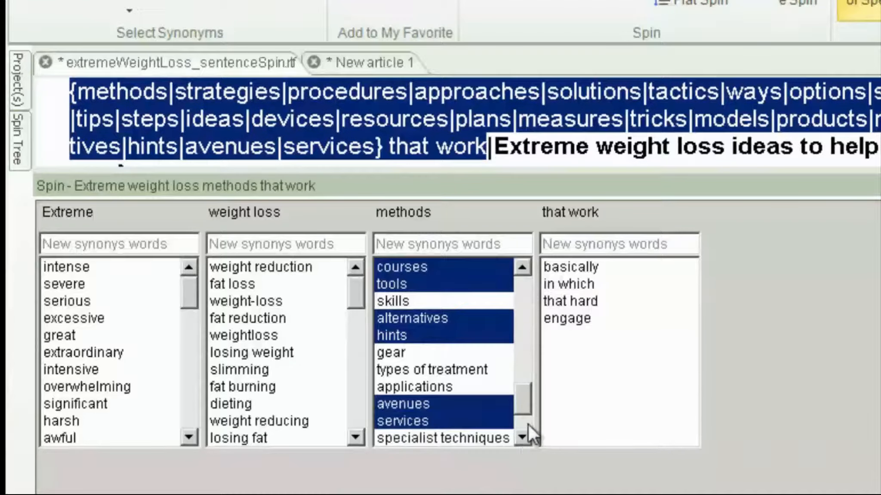
pyautogui.moveTo(523, 403); pyautogui.dragTo(524, 422)
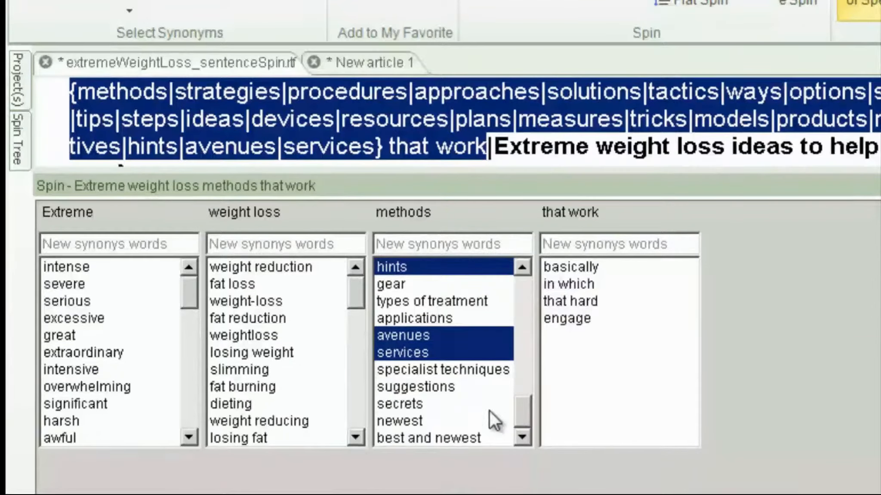
pyautogui.keyDown('ctrl'); pyautogui.click(458, 386); pyautogui.keyUp('ctrl')
pyautogui.keyDown('ctrl'); pyautogui.click(439, 403); pyautogui.keyUp('ctrl')
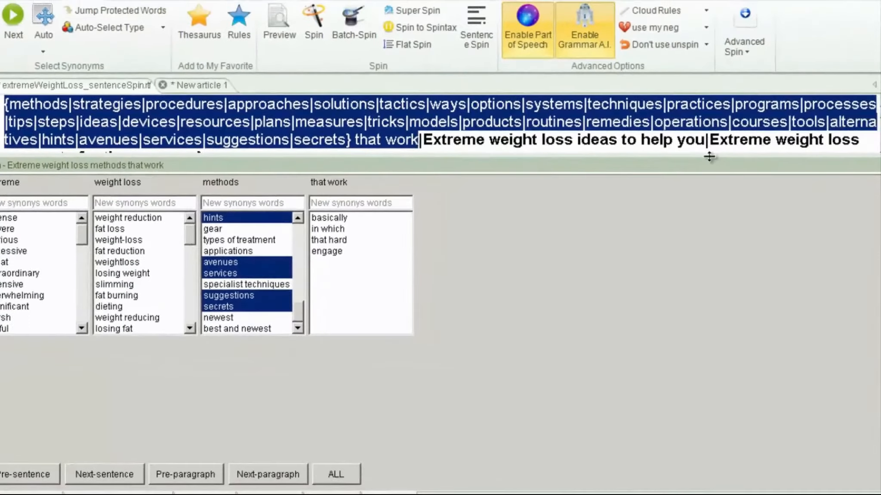
# Select the title variant "Extreme weight loss ideas to help you" without its surrounding pipes to list its synonyms, and enlarge the synonym pane.
pyautogui.moveTo(709, 156); pyautogui.dragTo(697, 349)
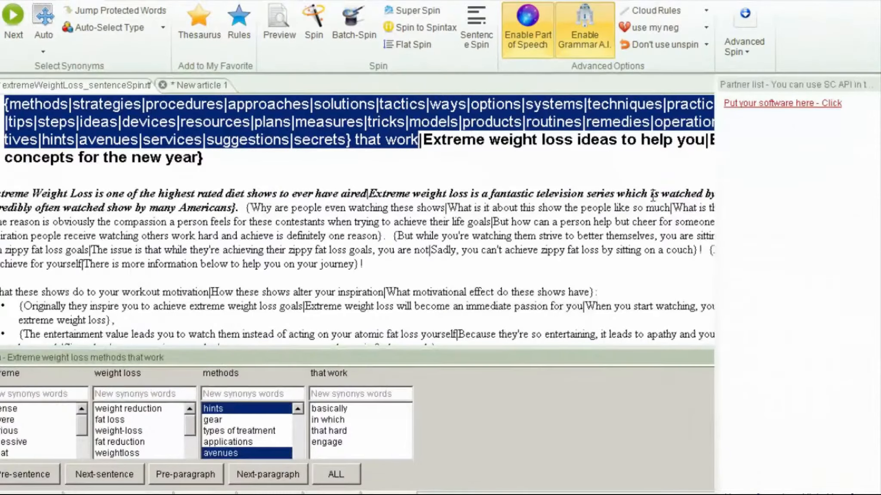
pyautogui.scroll(3, 222, 189)
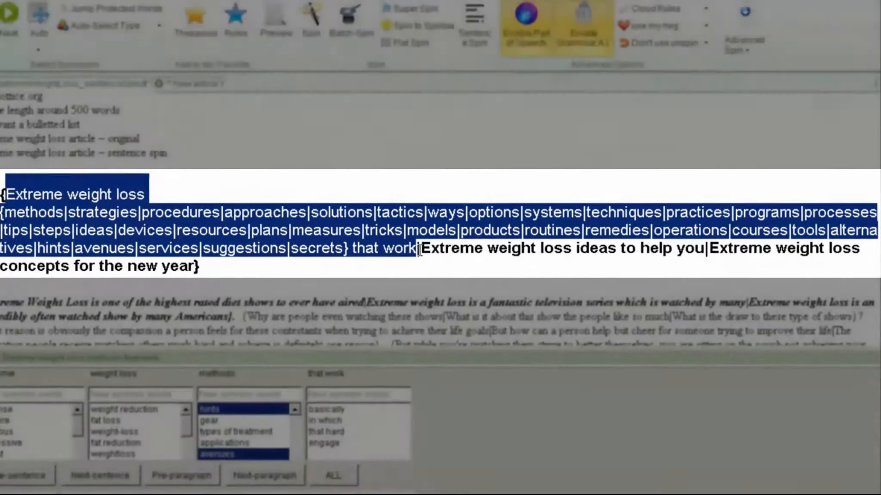
pyautogui.moveTo(420, 249); pyautogui.dragTo(445, 249)
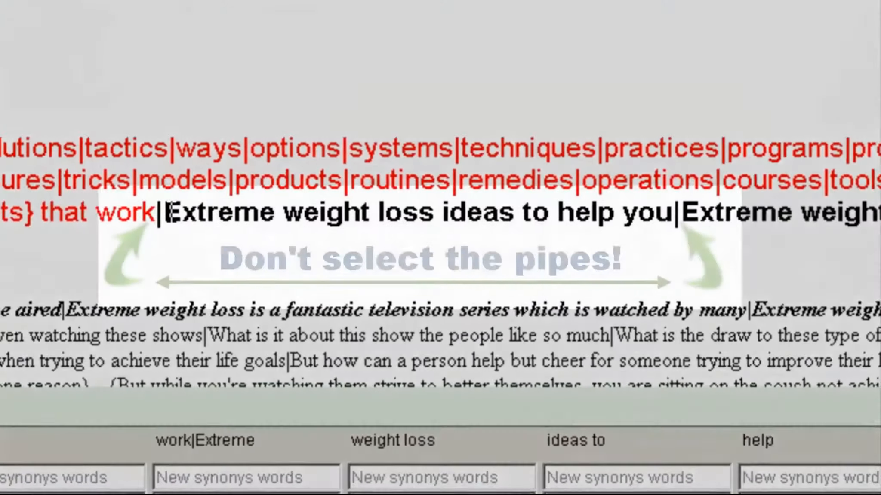
pyautogui.moveTo(239, 224); pyautogui.dragTo(330, 221)
pyautogui.moveTo(265, 202); pyautogui.dragTo(670, 210)
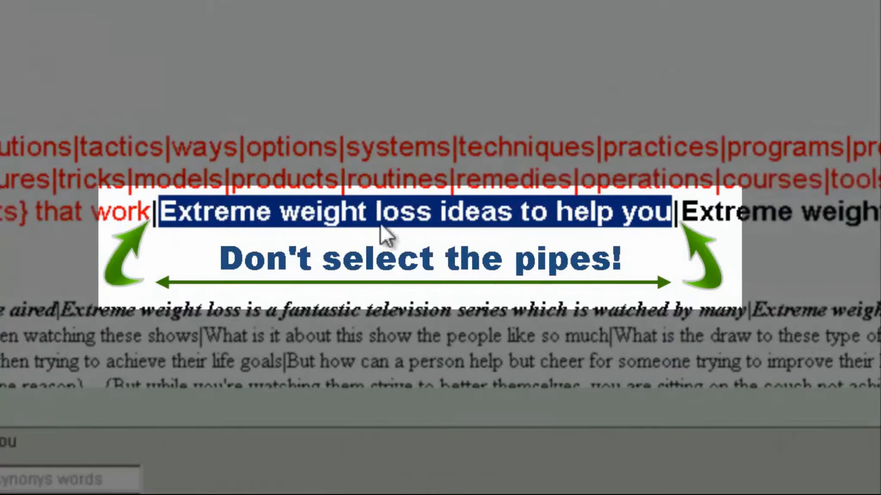
pyautogui.moveTo(558, 398); pyautogui.dragTo(523, 98)
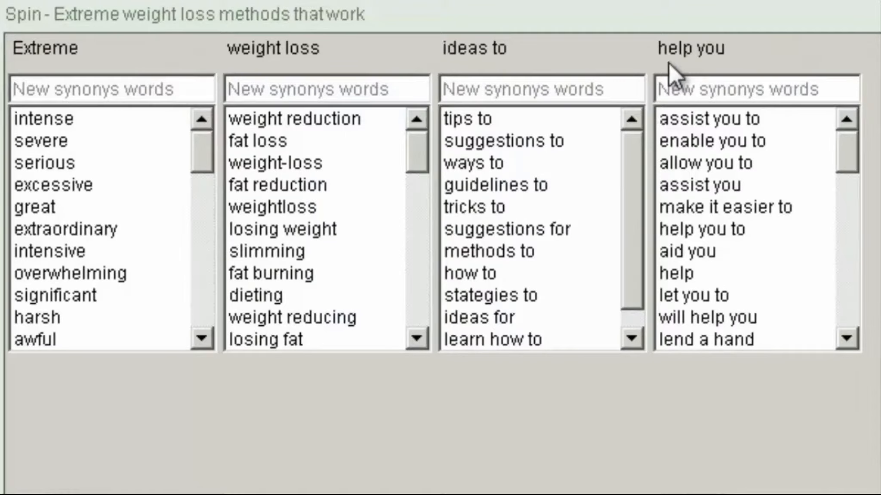
# Add "tips to", "suggestions to", "ways to", "guidelines to", "tricks to", "methods to" and "stategies to" as synonyms for "ideas to" in the second title variant.
pyautogui.click(499, 123)
pyautogui.hotkey('shift', 'Down')
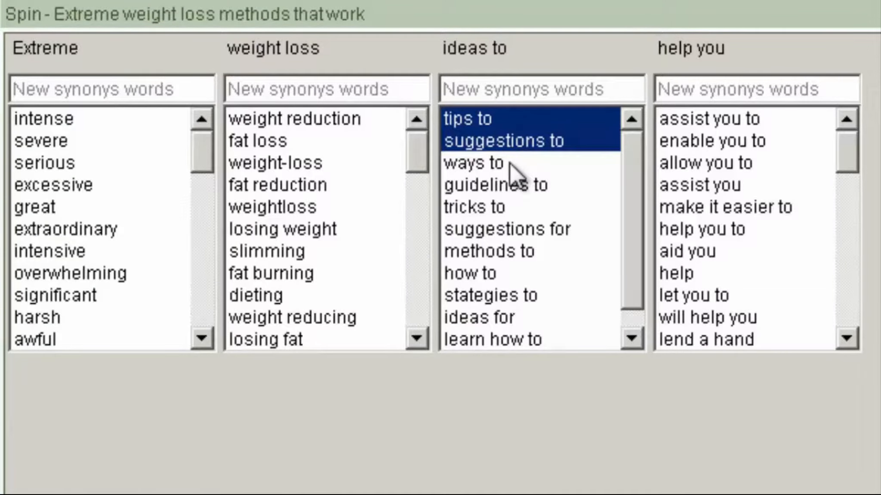
pyautogui.hotkey('shift', 'Down')
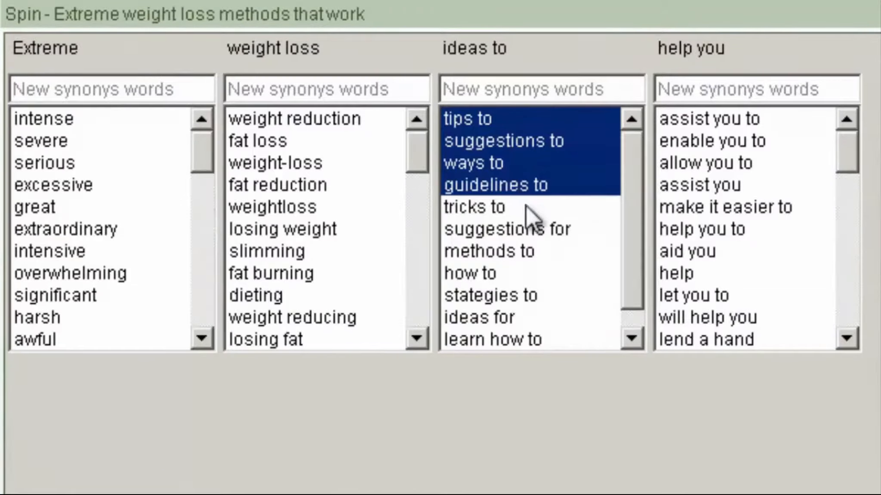
pyautogui.keyDown('ctrl'); pyautogui.click(527, 208); pyautogui.keyUp('ctrl')
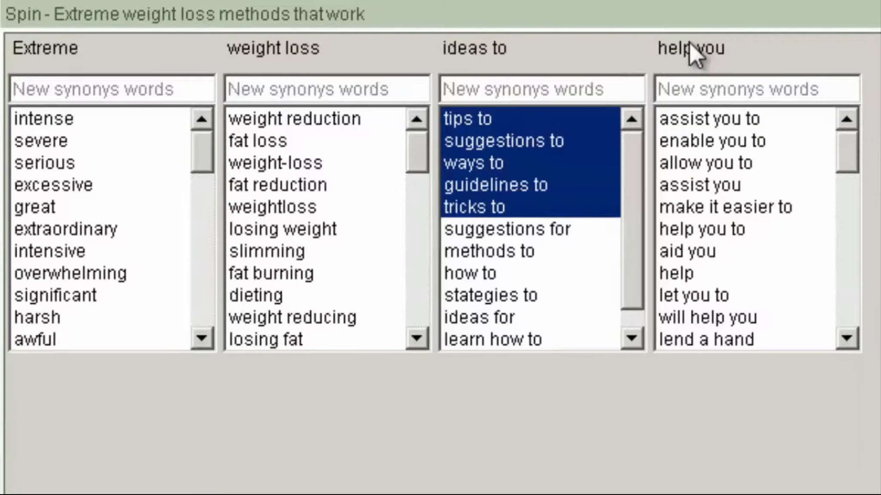
pyautogui.keyDown('ctrl'); pyautogui.click(530, 253); pyautogui.keyUp('ctrl')
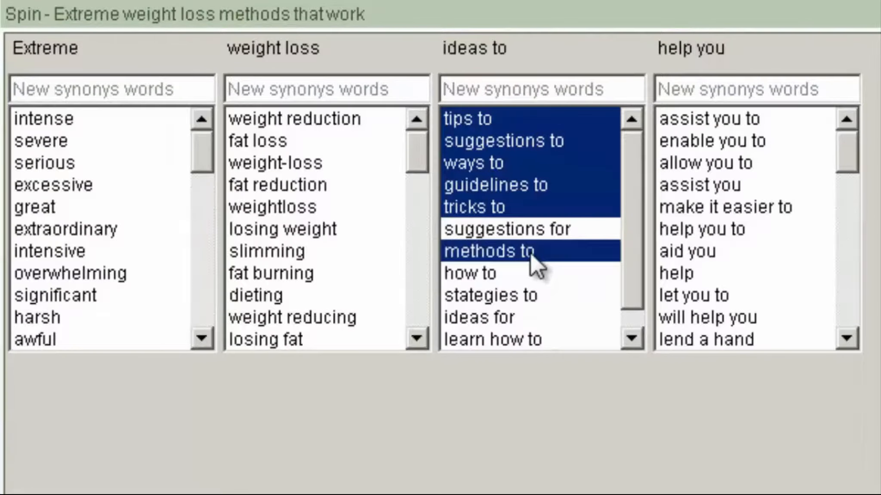
pyautogui.keyDown('ctrl'); pyautogui.click(525, 298); pyautogui.keyUp('ctrl')
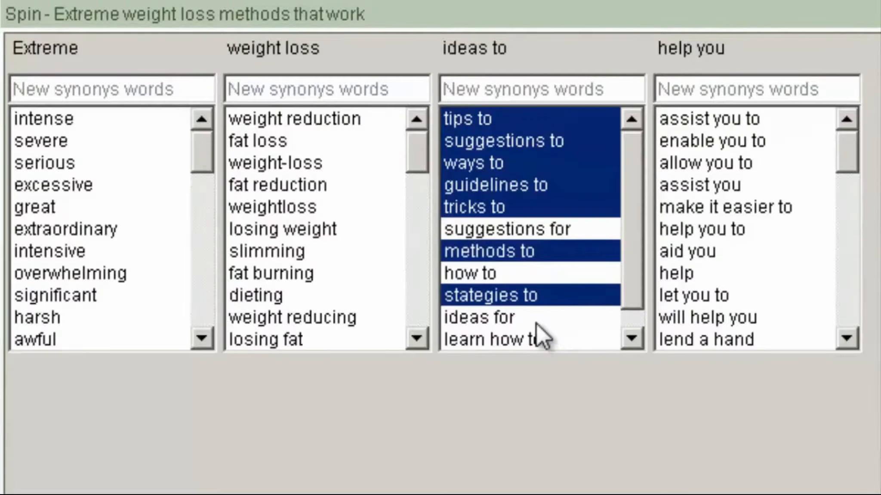
pyautogui.scroll(-1, 646, 310)
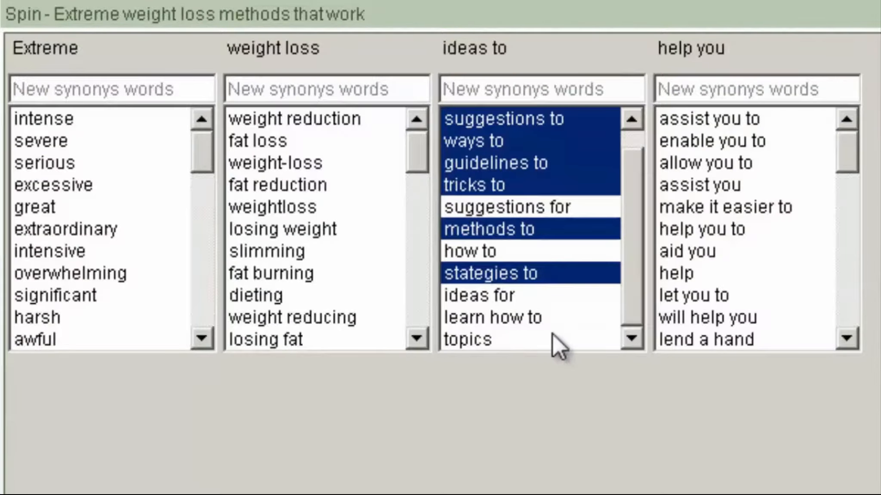
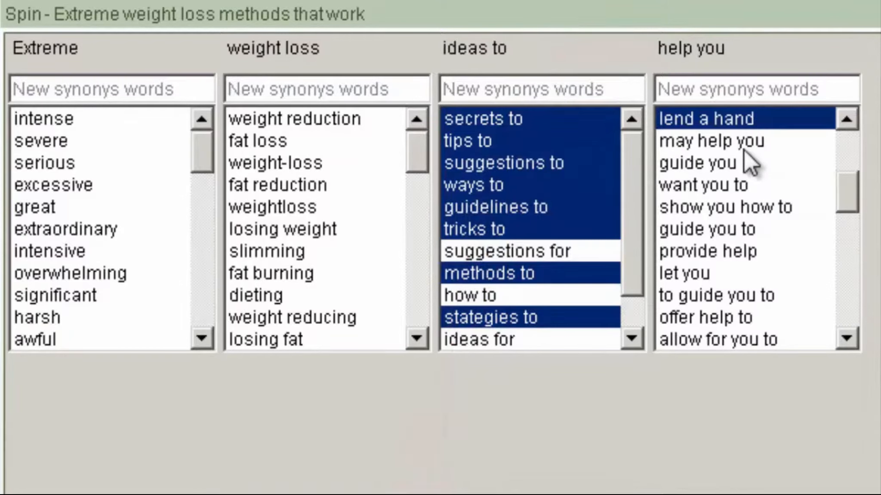
# Extend the "help you" synonyms in the second title variant with "guide you" and "provide help".
pyautogui.keyDown('ctrl'); pyautogui.click(743, 163); pyautogui.keyUp('ctrl')
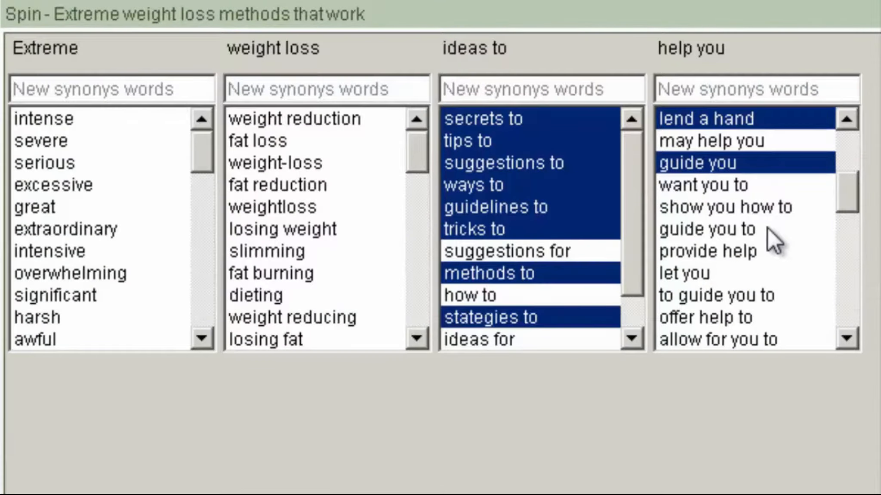
pyautogui.keyDown('ctrl'); pyautogui.click(758, 254); pyautogui.keyUp('ctrl')
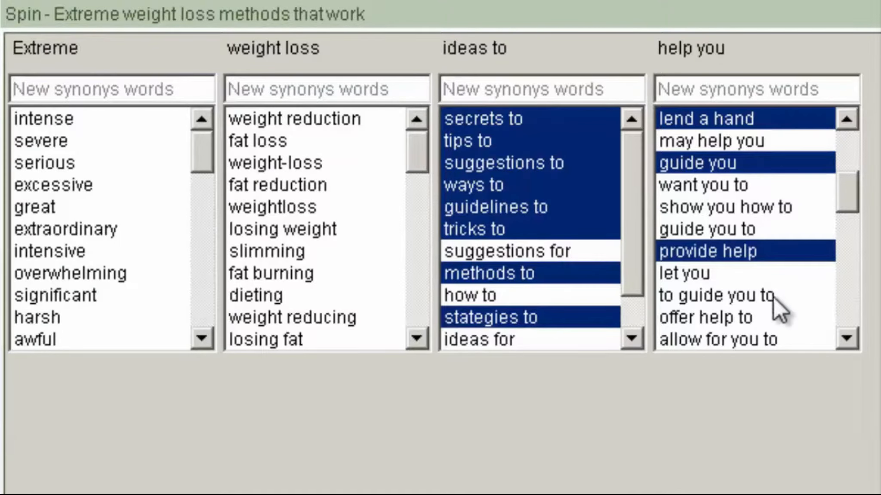
pyautogui.click(851, 306)
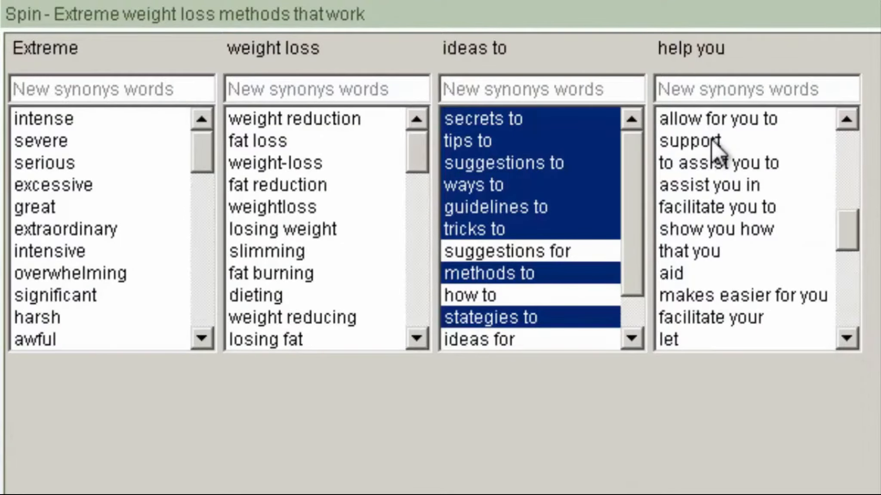
pyautogui.click(739, 89)
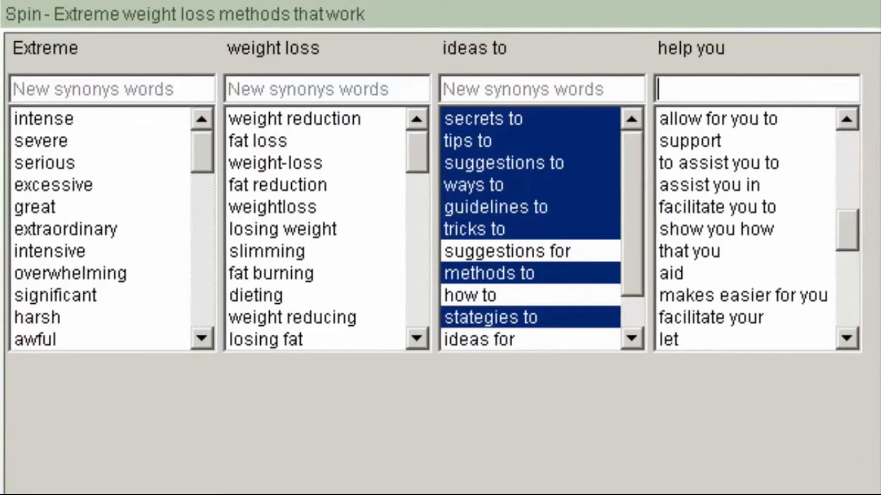
pyautogui.write('support')
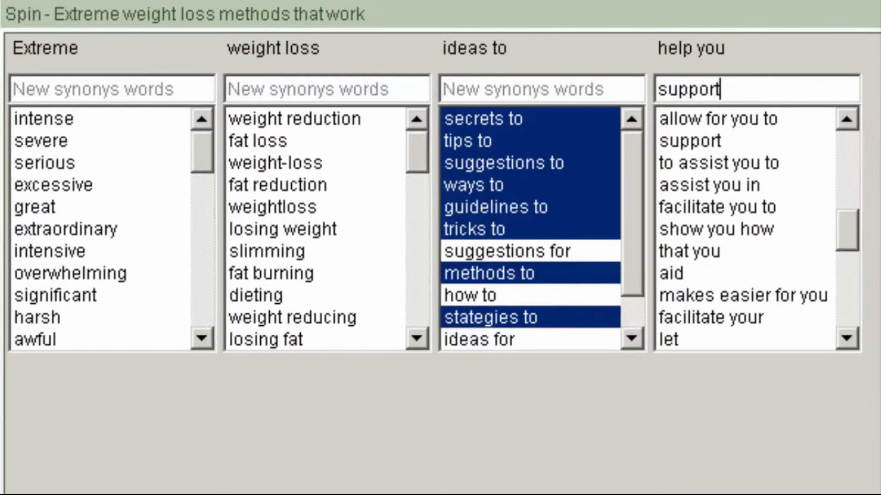
pyautogui.press('BackSpace')
pyautogui.press('BackSpace')
pyautogui.press('BackSpace')
pyautogui.press('BackSpace')
pyautogui.press('BackSpace')
pyautogui.press('BackSpace')
pyautogui.press('BackSpace')
# Enter "encourage you" as a new custom synonym for "help you" in the second title variant.
pyautogui.write('e')
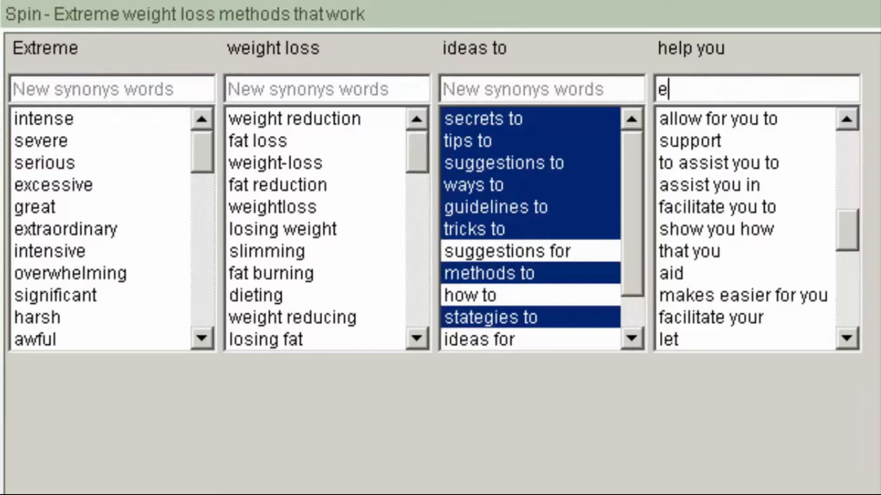
pyautogui.write('ncourage you')
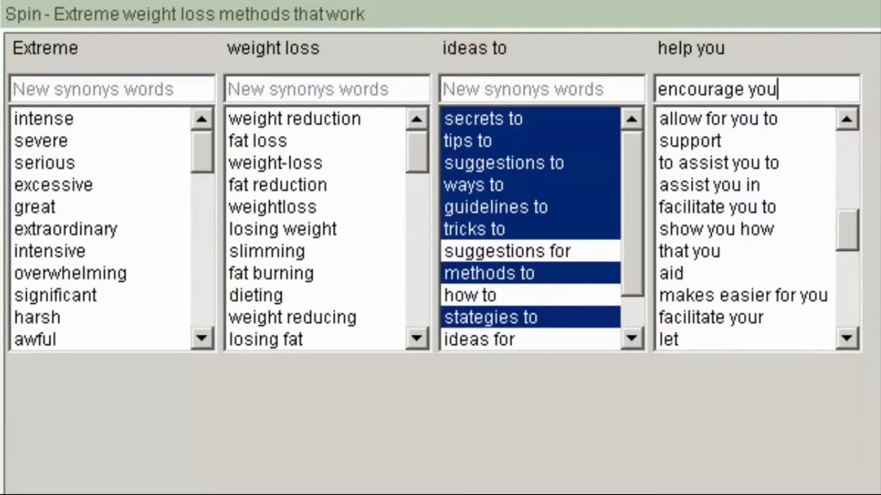
pyautogui.press('Return')
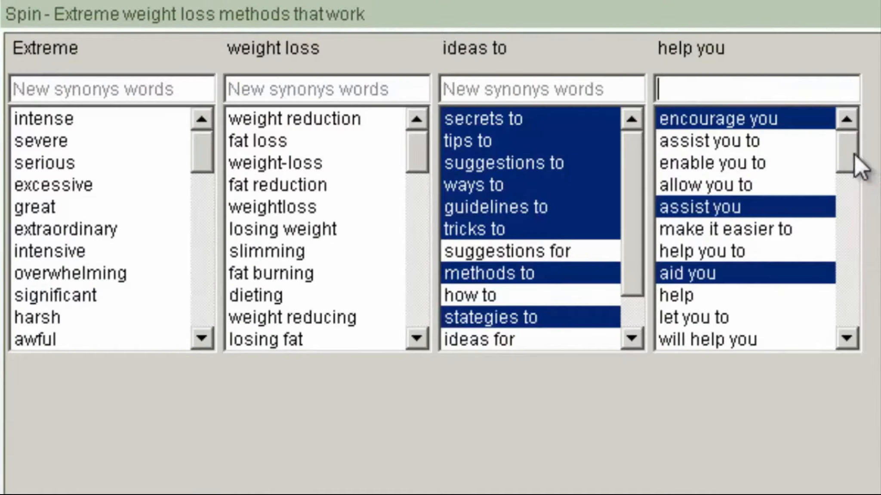
# Extend the "help you" synonyms with "offer some assistance", "lend you a hand", "make it easier" and "help you out".
pyautogui.moveTo(854, 154); pyautogui.dragTo(874, 244)
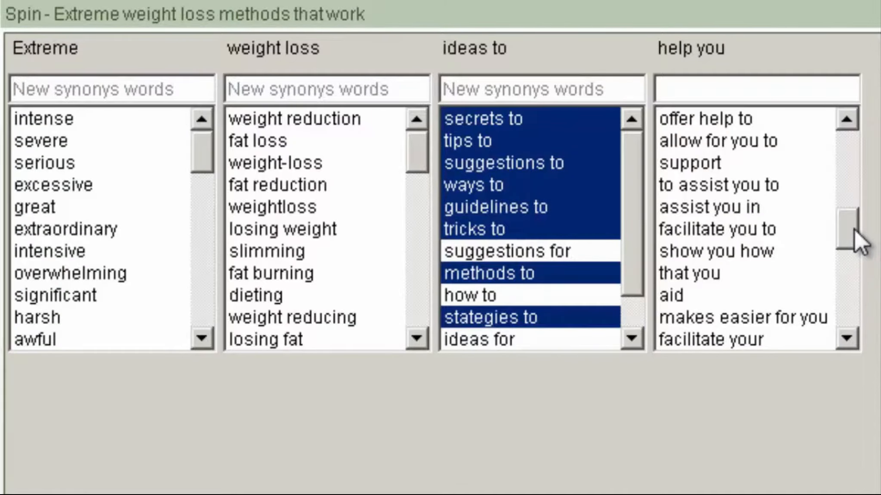
pyautogui.moveTo(855, 229); pyautogui.dragTo(854, 253)
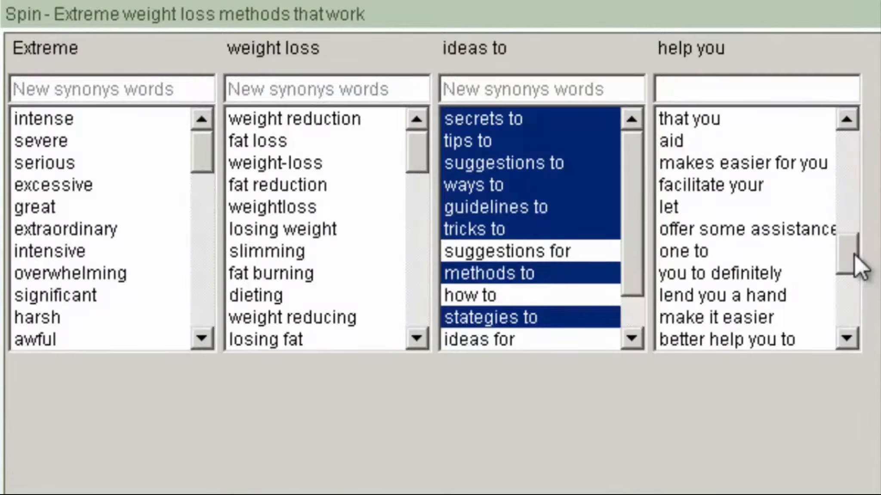
pyautogui.click(779, 232)
pyautogui.click(794, 297)
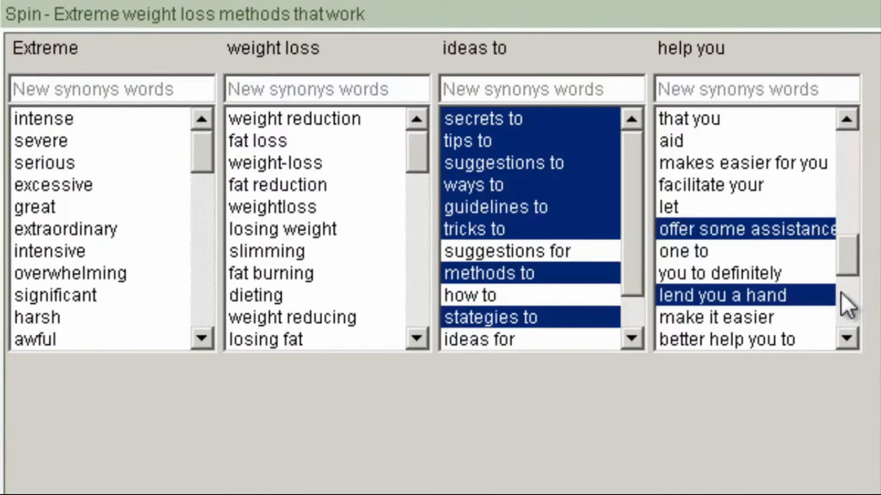
pyautogui.click(793, 317)
pyautogui.moveTo(840, 257); pyautogui.dragTo(852, 293)
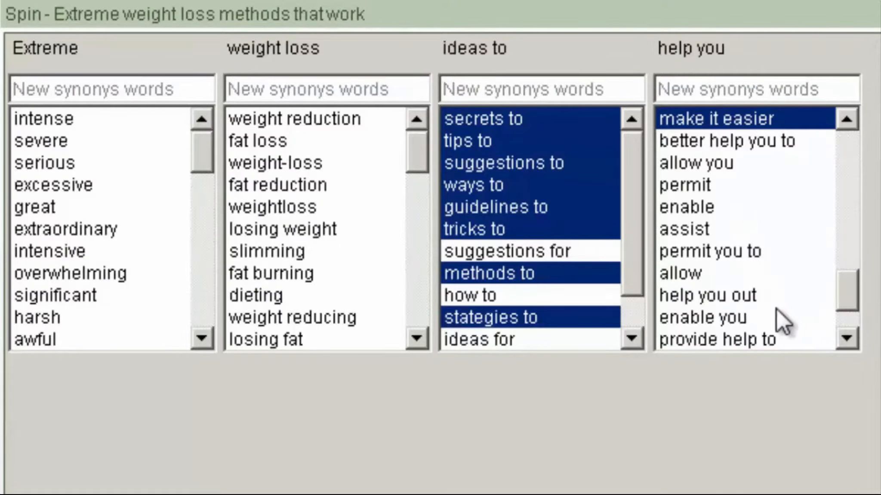
pyautogui.keyDown('ctrl'); pyautogui.click(768, 297); pyautogui.keyUp('ctrl')
pyautogui.moveTo(854, 301); pyautogui.dragTo(853, 324)
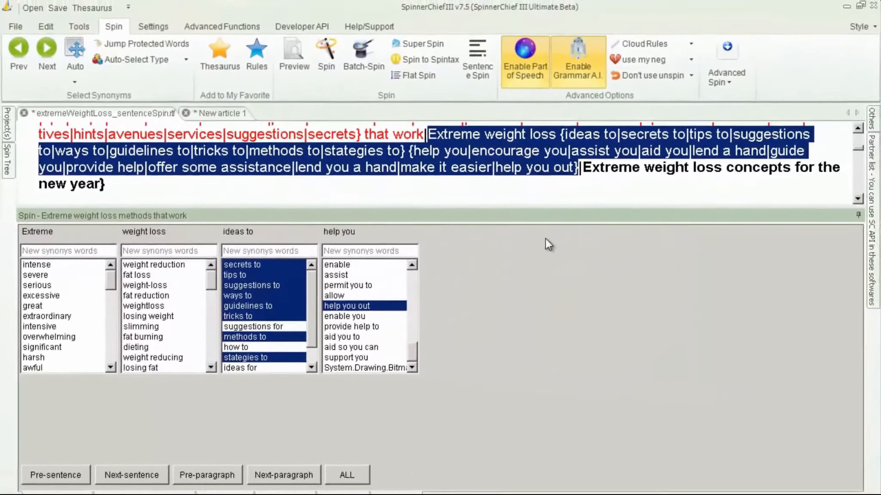
# Select "Extreme weight loss concepts for the new year" and give "concepts" the synonyms ideas, principles, thoughts, strategies, styles, models, techniques, guidelines and methods.
pyautogui.click(586, 167)
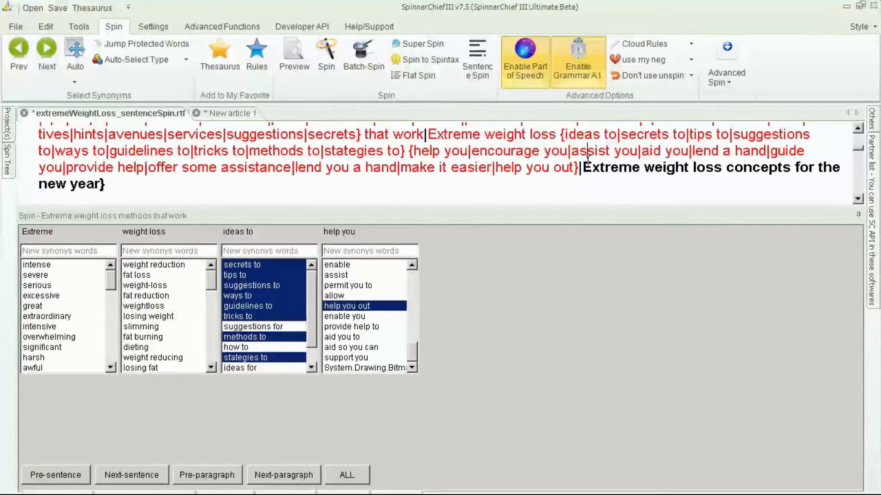
pyautogui.moveTo(585, 171); pyautogui.dragTo(97, 164)
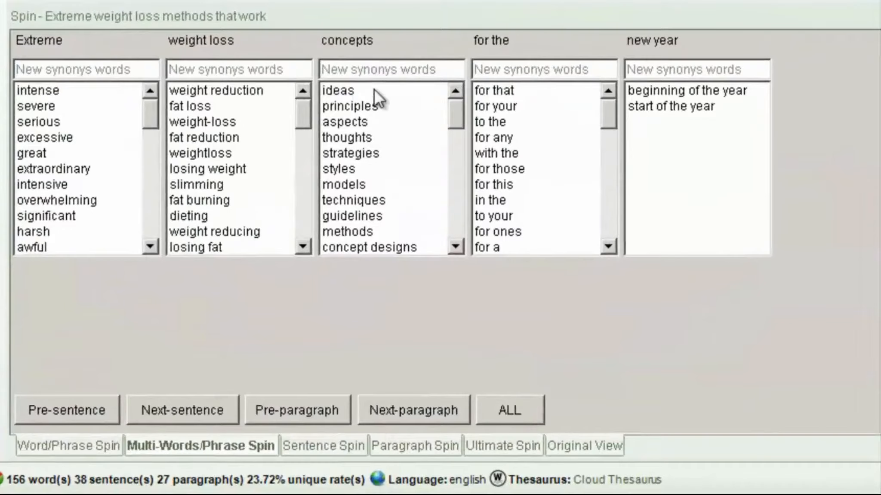
pyautogui.moveTo(373, 88); pyautogui.dragTo(381, 106)
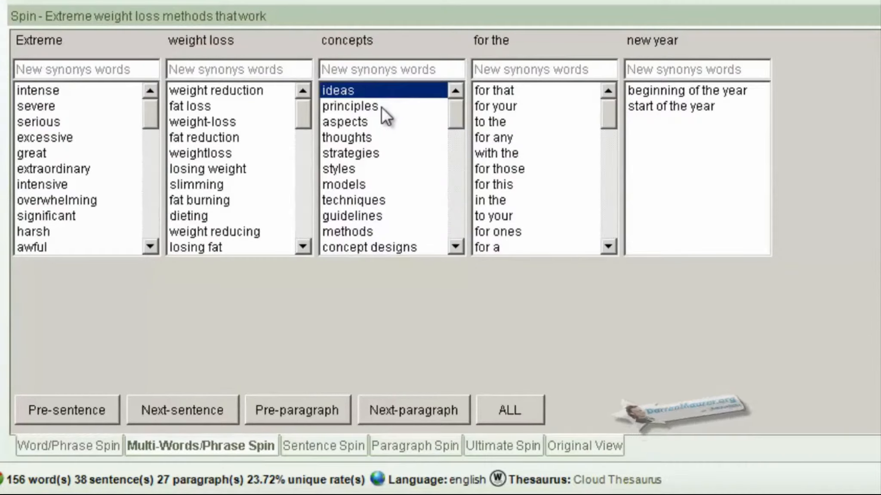
pyautogui.keyDown('ctrl'); pyautogui.click(381, 138); pyautogui.keyUp('ctrl')
pyautogui.keyDown('ctrl'); pyautogui.click(380, 153); pyautogui.keyUp('ctrl')
pyautogui.keyDown('ctrl'); pyautogui.click(374, 170); pyautogui.keyUp('ctrl')
pyautogui.keyDown('ctrl'); pyautogui.click(374, 184); pyautogui.keyUp('ctrl')
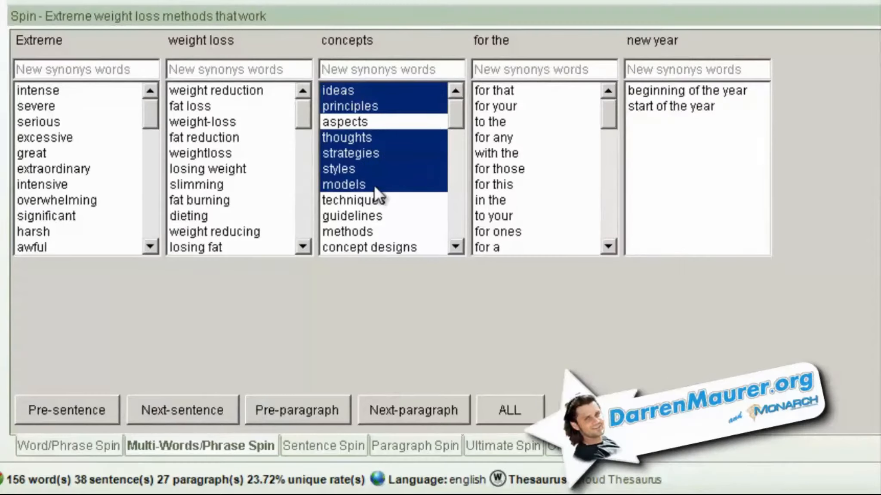
pyautogui.keyDown('ctrl'); pyautogui.click(385, 202); pyautogui.keyUp('ctrl')
pyautogui.keyDown('ctrl'); pyautogui.click(397, 219); pyautogui.keyUp('ctrl')
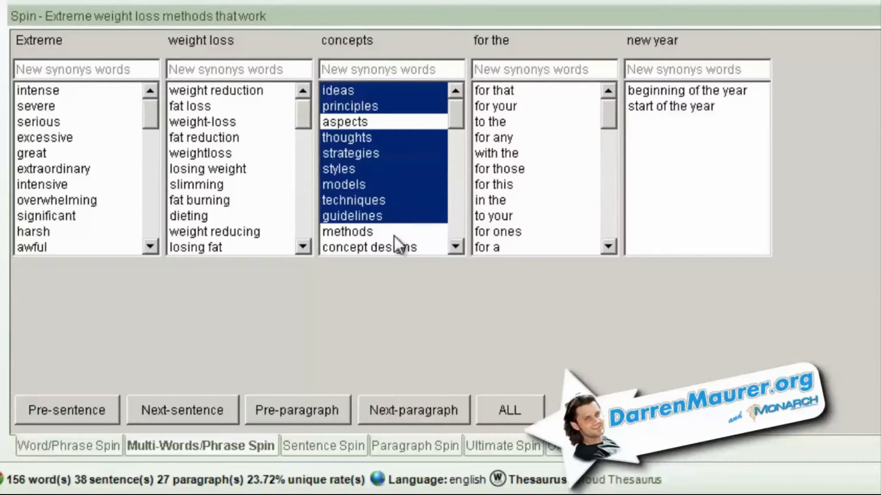
pyautogui.keyDown('ctrl'); pyautogui.click(394, 235); pyautogui.keyUp('ctrl')
# Extend the "concepts" synonyms in the third title variant with information, basics, plans, choices, key points and creative concepts.
pyautogui.moveTo(454, 111); pyautogui.dragTo(458, 139)
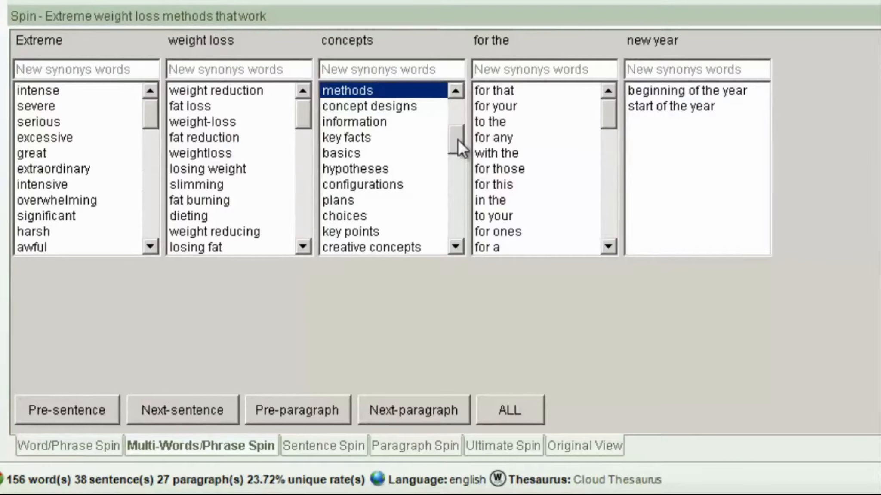
pyautogui.keyDown('ctrl'); pyautogui.click(389, 121); pyautogui.keyUp('ctrl')
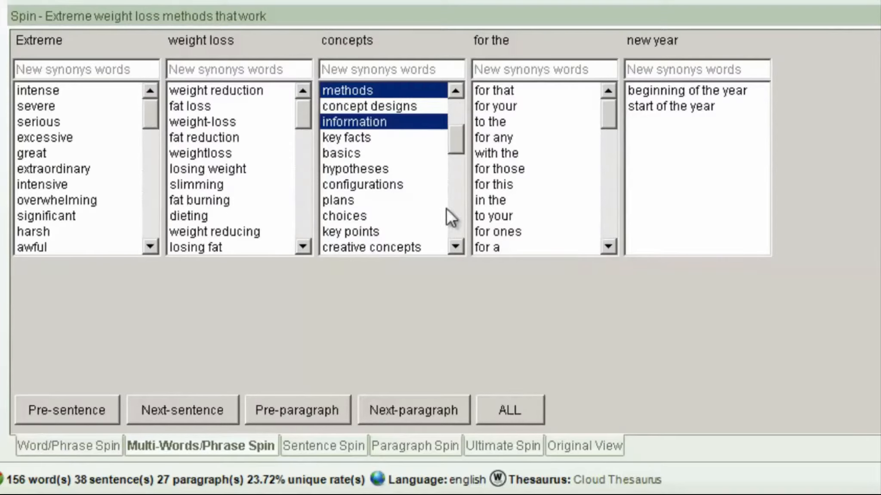
pyautogui.keyDown('ctrl'); pyautogui.click(376, 150); pyautogui.keyUp('ctrl')
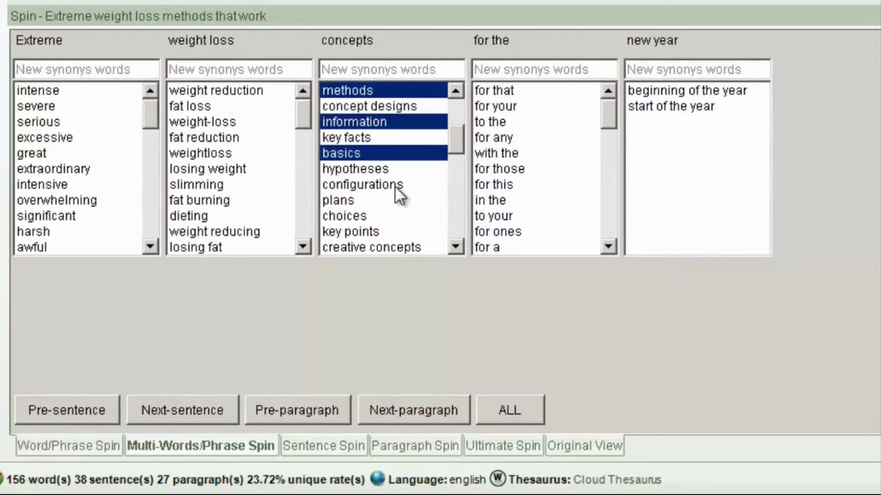
pyautogui.keyDown('ctrl'); pyautogui.click(391, 201); pyautogui.keyUp('ctrl')
pyautogui.keyDown('ctrl'); pyautogui.click(392, 216); pyautogui.keyUp('ctrl')
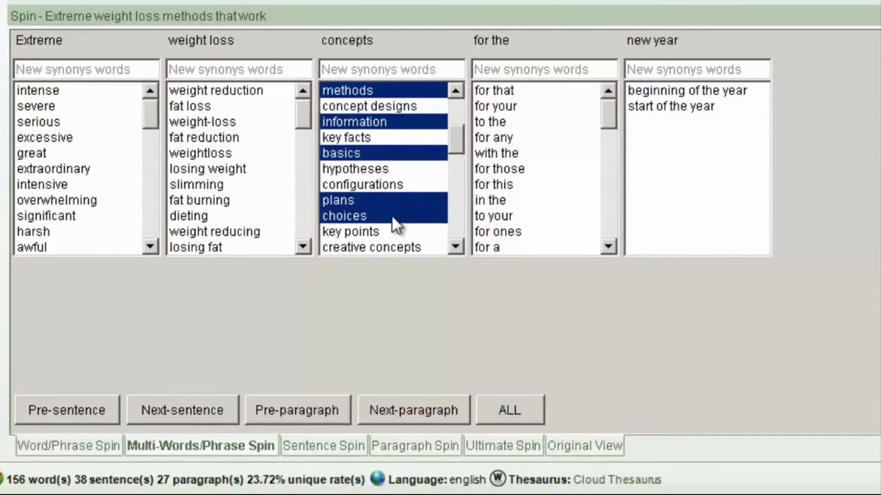
pyautogui.keyDown('ctrl'); pyautogui.click(405, 235); pyautogui.keyUp('ctrl')
pyautogui.keyDown('ctrl'); pyautogui.click(409, 245); pyautogui.keyUp('ctrl')
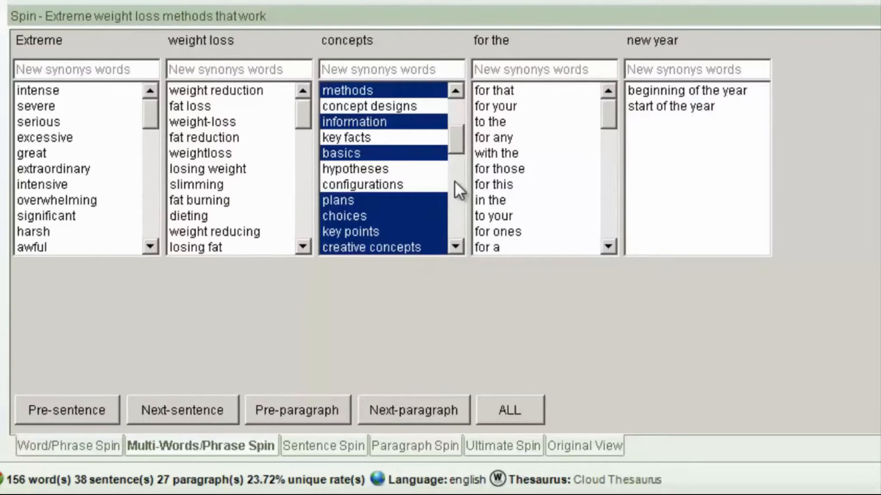
# Extend the "concepts" synonyms in the third title variant with tactics, procedures, theories, tips and rules.
pyautogui.click(462, 220)
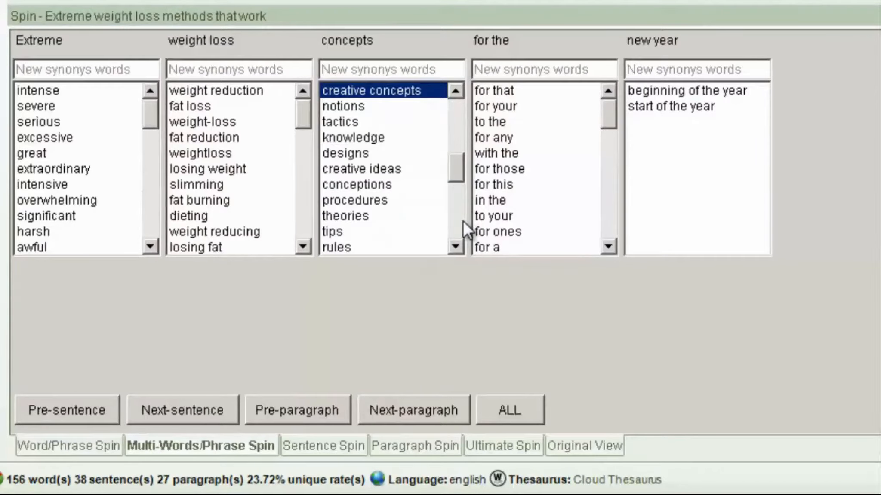
pyautogui.keyDown('ctrl'); pyautogui.click(371, 122); pyautogui.keyUp('ctrl')
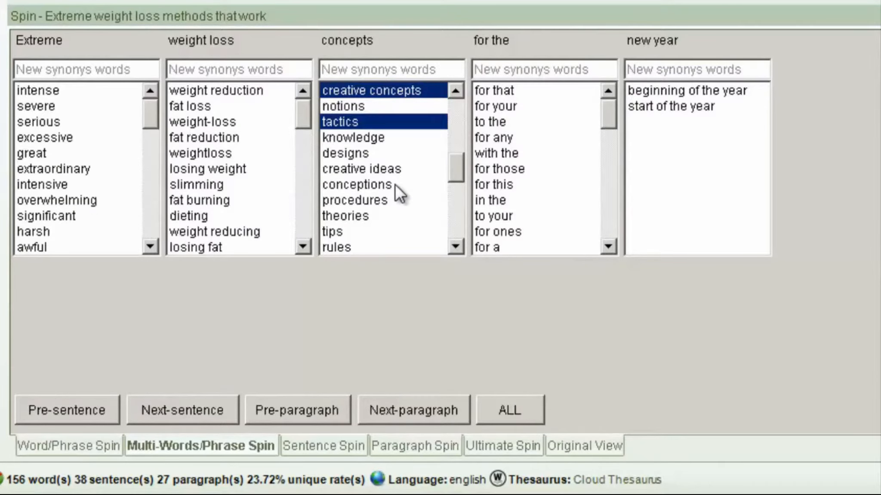
pyautogui.keyDown('ctrl'); pyautogui.click(391, 198); pyautogui.keyUp('ctrl')
pyautogui.keyDown('ctrl'); pyautogui.click(383, 215); pyautogui.keyUp('ctrl')
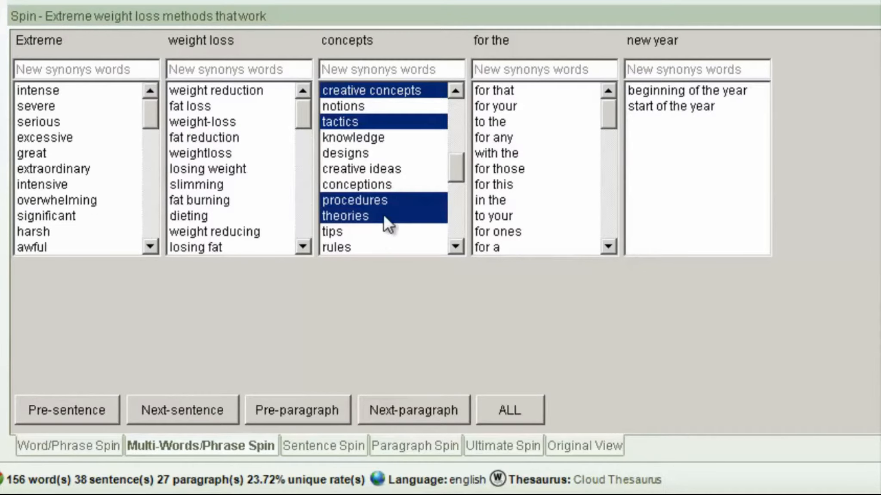
pyautogui.keyDown('ctrl'); pyautogui.click(371, 232); pyautogui.keyUp('ctrl')
pyautogui.keyDown('ctrl'); pyautogui.click(371, 248); pyautogui.keyUp('ctrl')
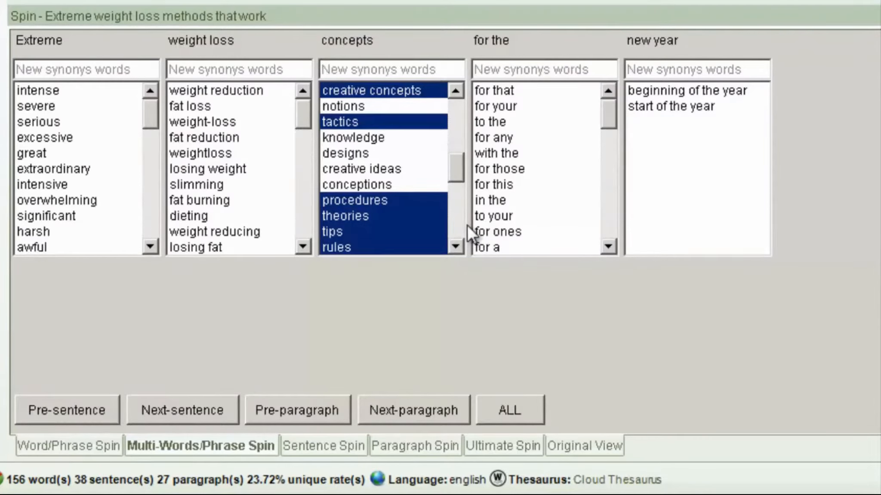
pyautogui.click(458, 228)
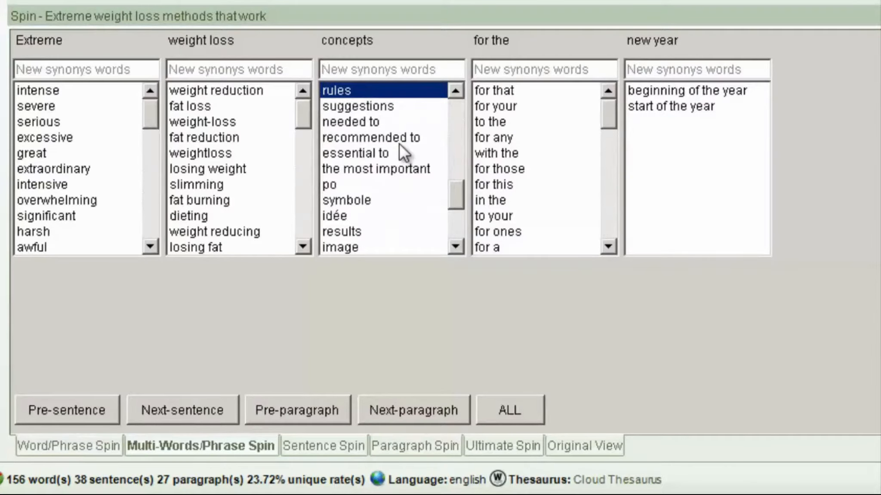
# Extend the "concepts" synonyms in the third title variant with resolutions and the custom synonym "secrets", keeping principles selected.
pyautogui.click(457, 226)
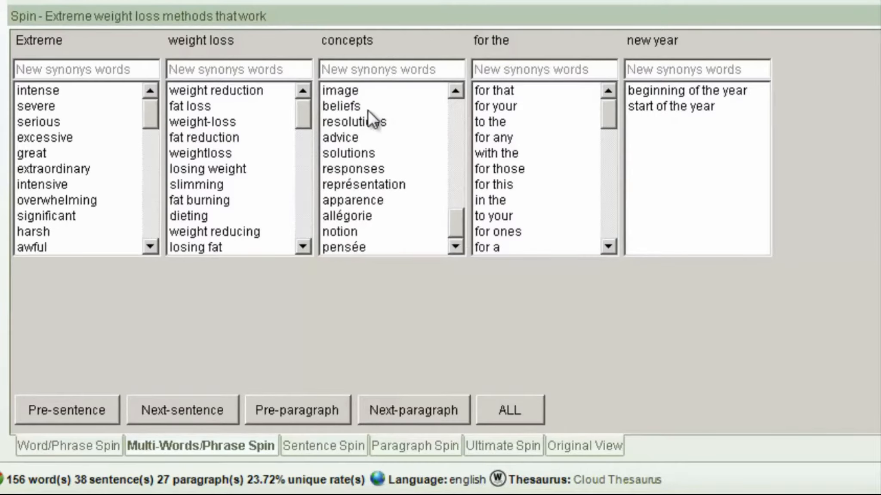
pyautogui.click(374, 121)
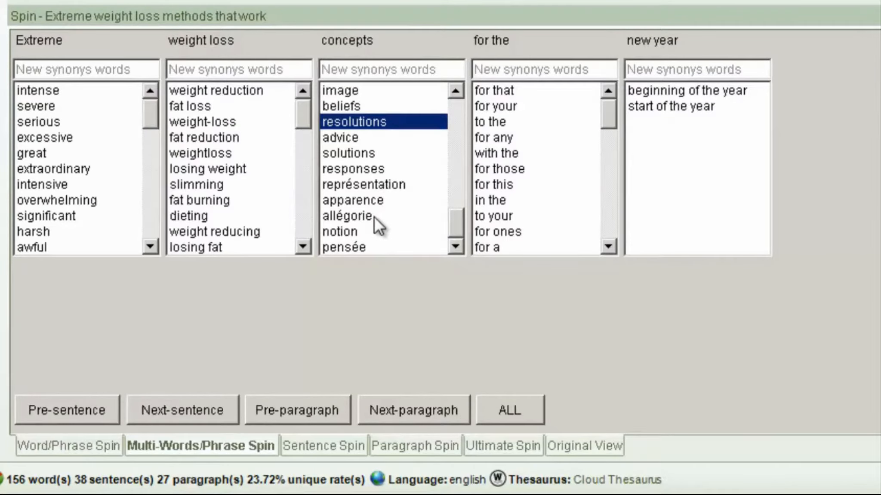
pyautogui.click(388, 67)
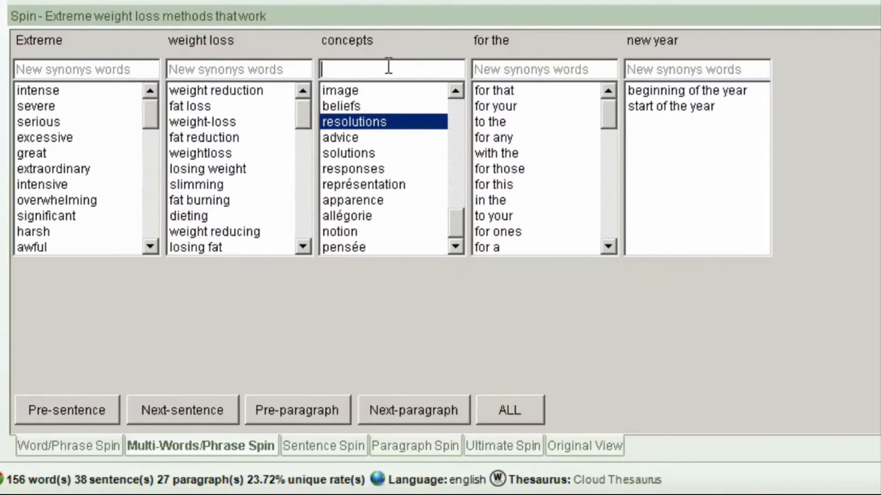
pyautogui.write('secrets')
pyautogui.press('Return')
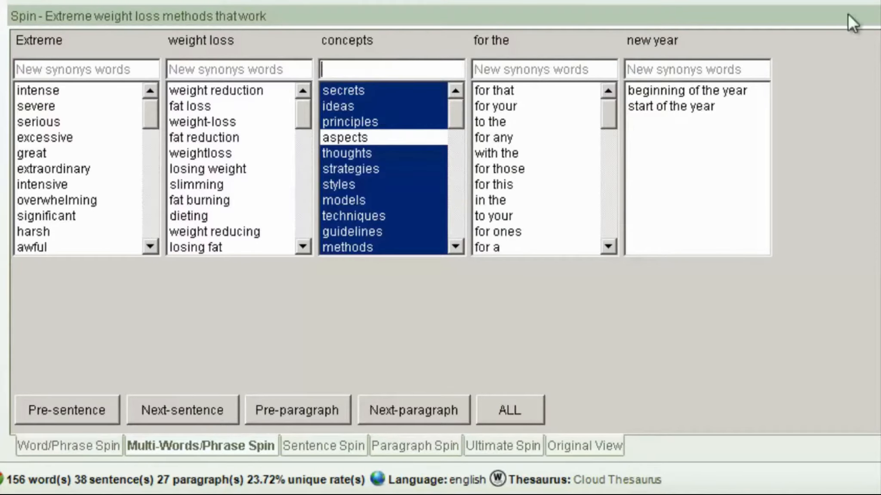
pyautogui.keyDown('ctrl'); pyautogui.click(384, 126); pyautogui.keyUp('ctrl')
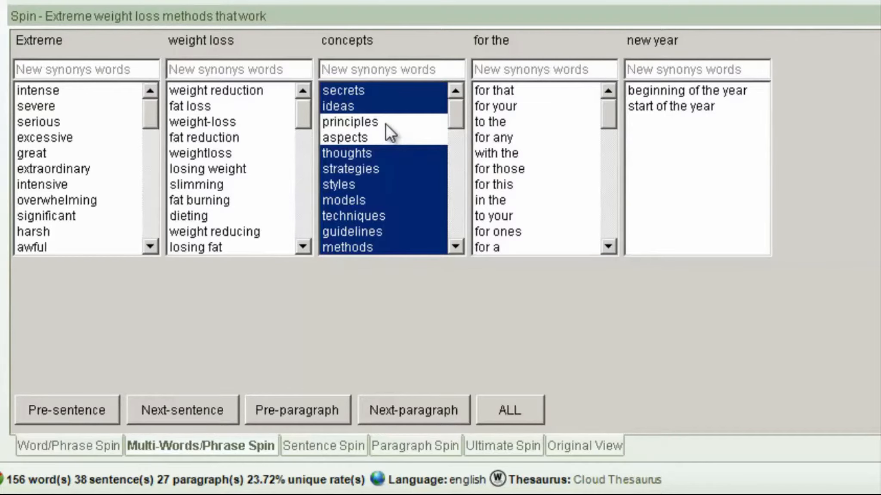
pyautogui.keyDown('ctrl'); pyautogui.click(385, 123); pyautogui.keyUp('ctrl')
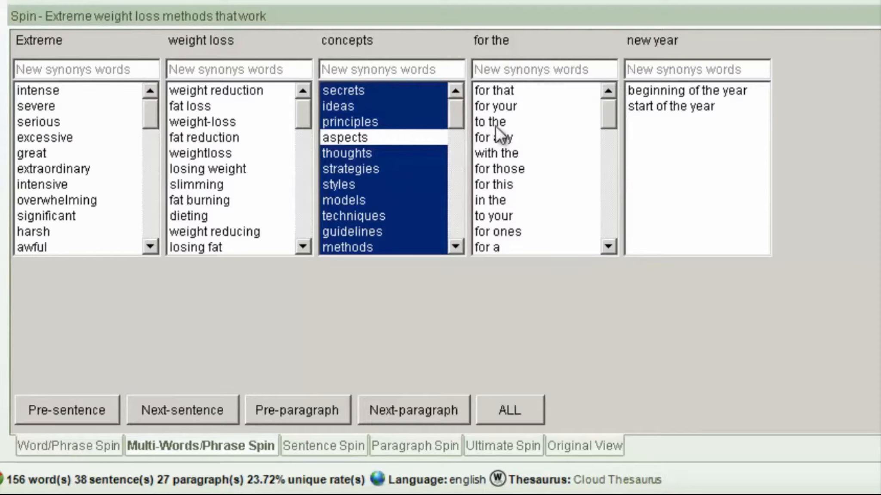
# Give "for the" the synonyms "for any", "for this", "in the", "for a", "for your personal" and "towards".
pyautogui.click(518, 140)
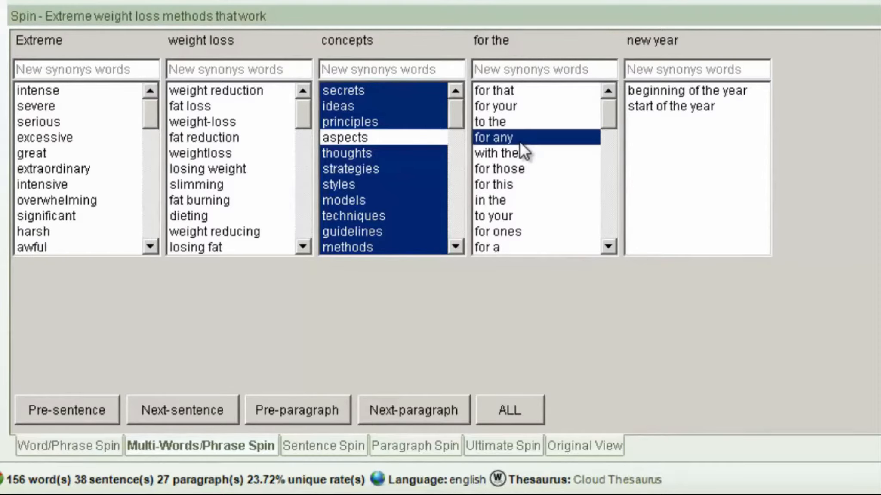
pyautogui.keyDown('ctrl'); pyautogui.click(522, 188); pyautogui.keyUp('ctrl')
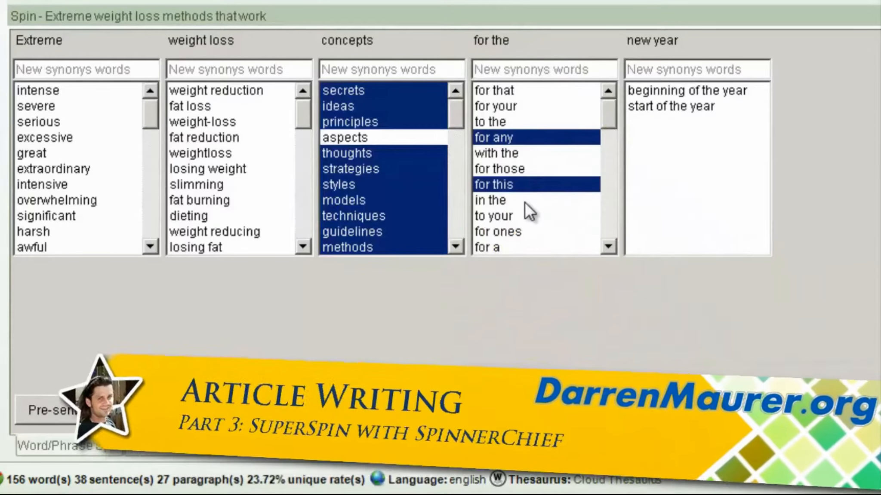
pyautogui.keyDown('ctrl'); pyautogui.click(524, 201); pyautogui.keyUp('ctrl')
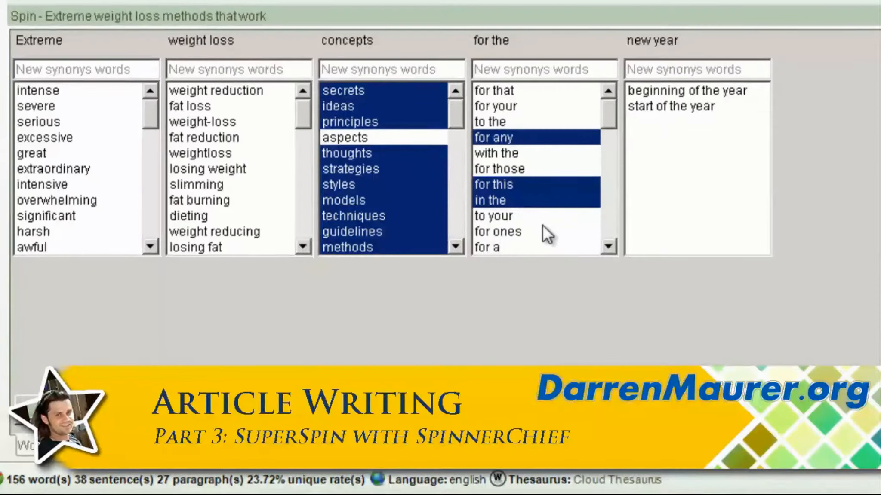
pyautogui.keyDown('ctrl'); pyautogui.click(542, 245); pyautogui.keyUp('ctrl')
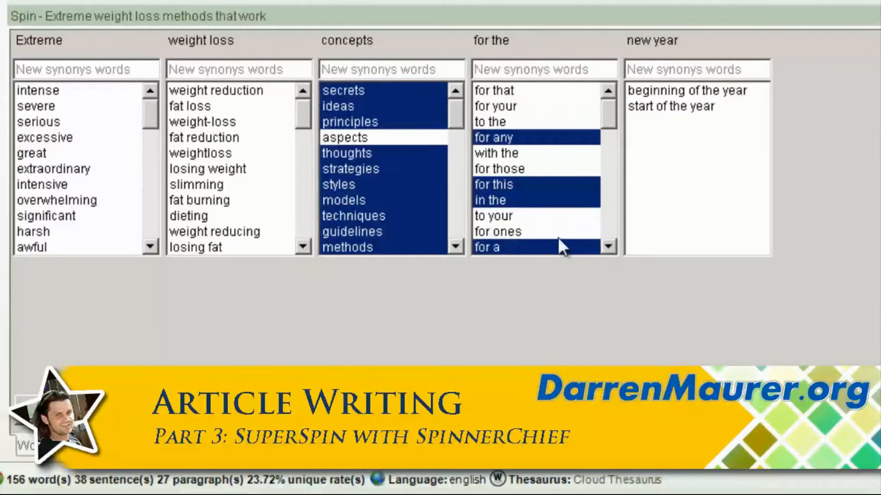
pyautogui.click(608, 220)
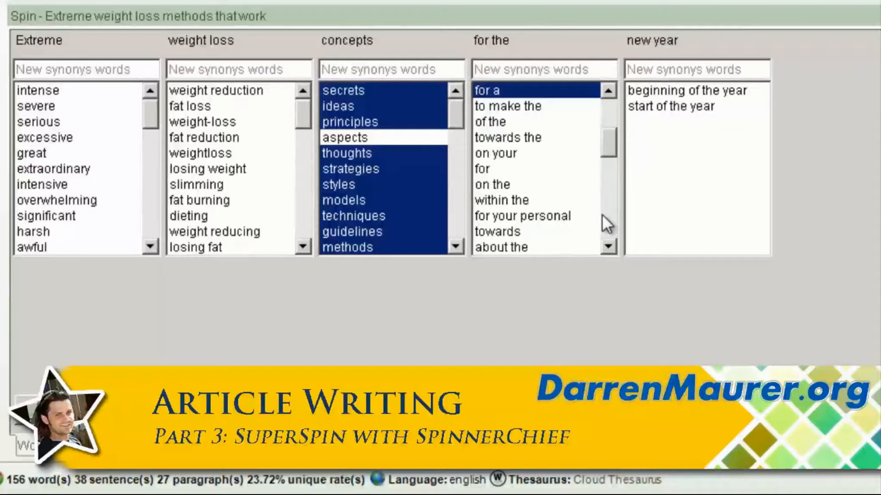
pyautogui.click(568, 215)
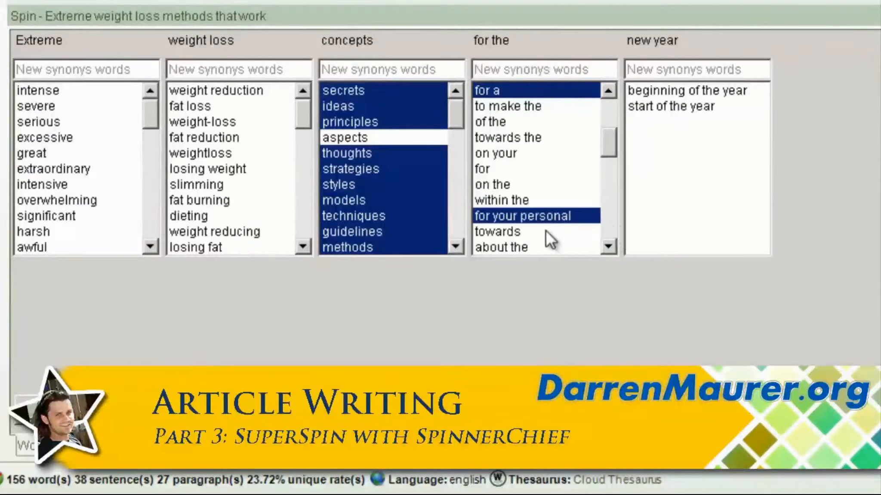
pyautogui.click(544, 230)
# Extend the "for the" synonyms with "relating to the", "just for the", "considering the" and "for this marvelous".
pyautogui.click(613, 228)
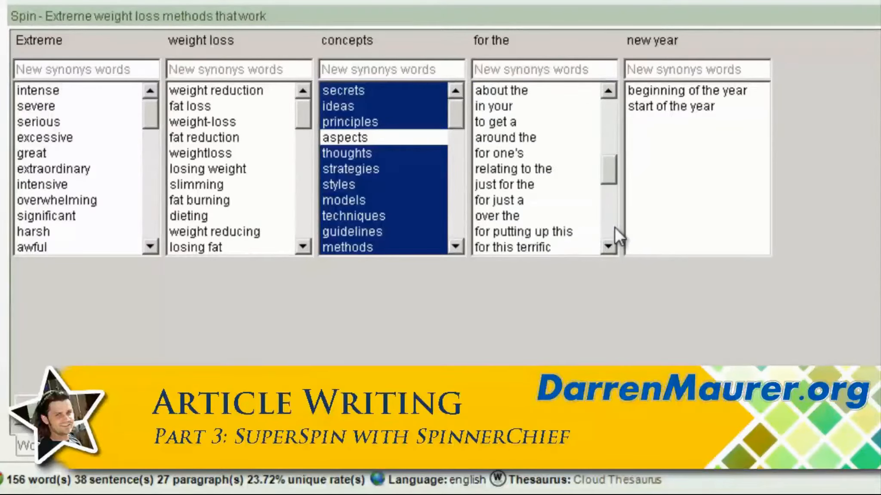
pyautogui.click(555, 172)
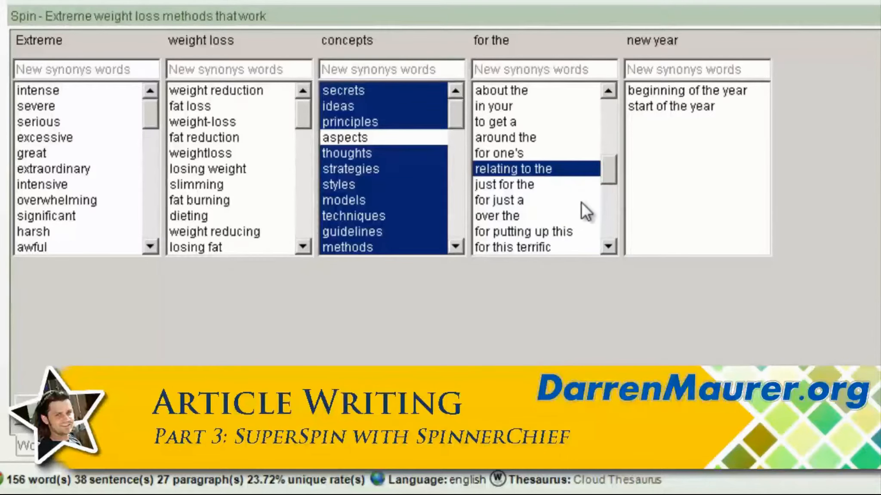
pyautogui.click(543, 186)
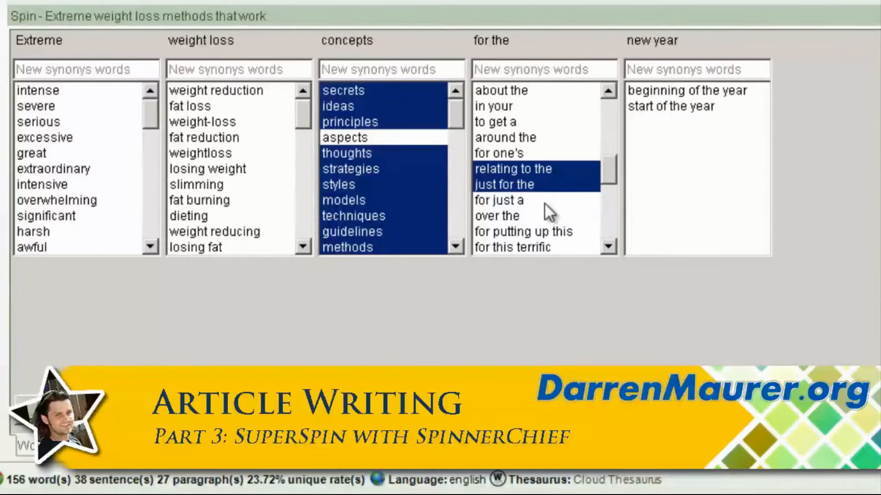
pyautogui.click(609, 225)
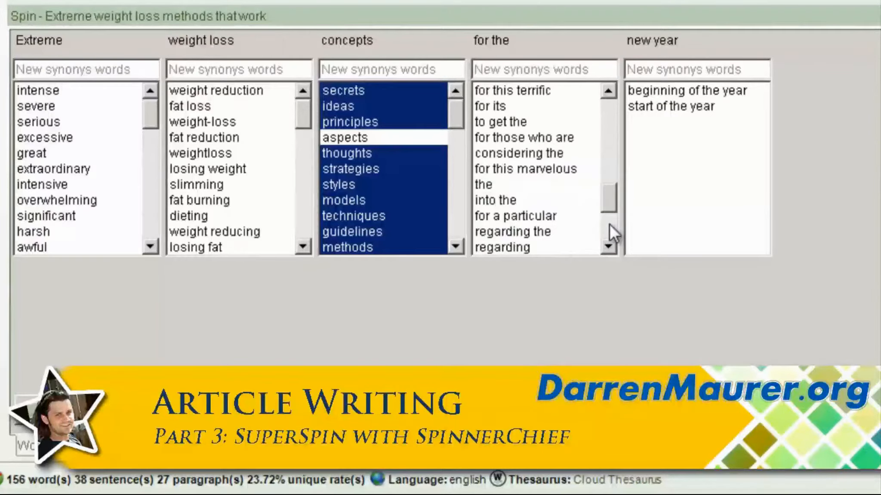
pyautogui.click(562, 158)
pyautogui.click(567, 170)
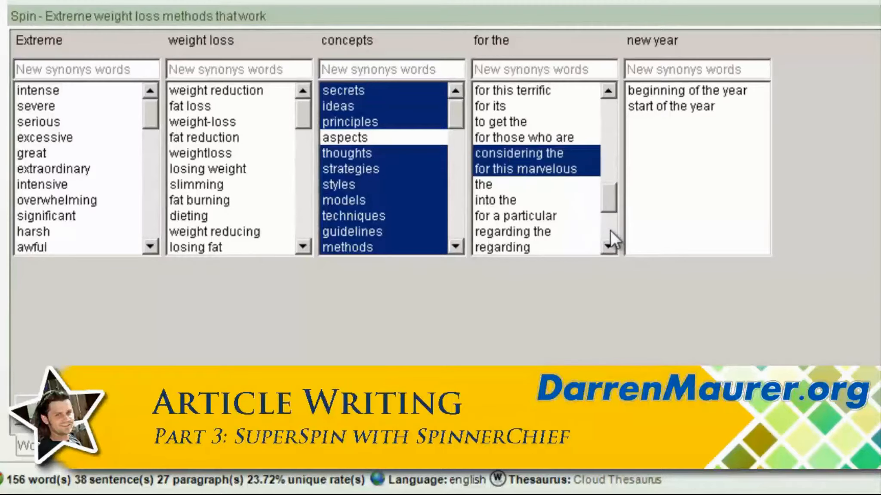
# Extend the "for the" synonyms with "regarding the", "for all the", "during the", "for this fantastic" and "for our".
pyautogui.click(561, 232)
pyautogui.scroll(-3, 617, 230)
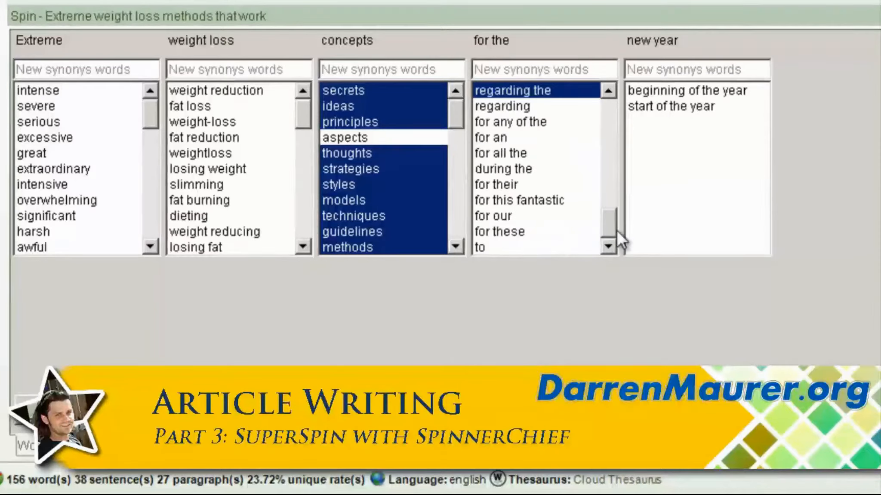
pyautogui.keyDown('ctrl'); pyautogui.click(535, 154); pyautogui.keyUp('ctrl')
pyautogui.keyDown('ctrl'); pyautogui.click(535, 168); pyautogui.keyUp('ctrl')
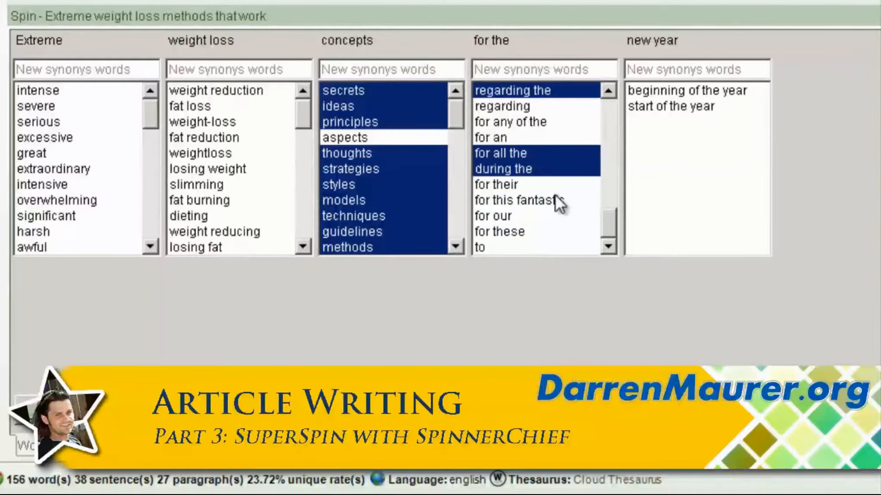
pyautogui.keyDown('ctrl'); pyautogui.click(559, 201); pyautogui.keyUp('ctrl')
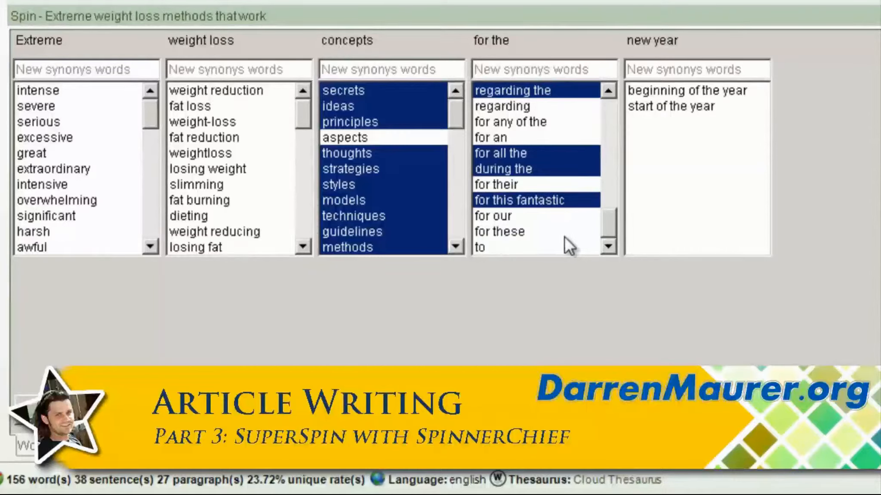
pyautogui.keyDown('ctrl'); pyautogui.click(534, 217); pyautogui.keyUp('ctrl')
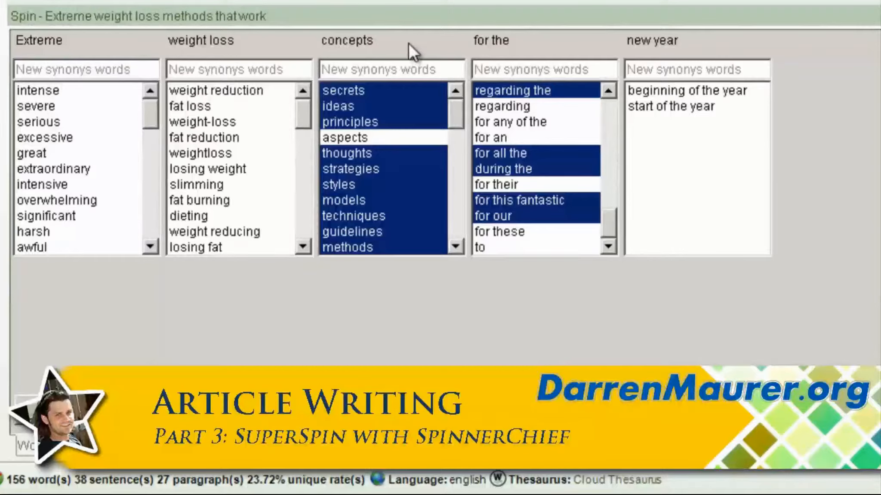
# Give "new year" in the third title variant the synonyms "beginning of the year" and "start of the year".
pyautogui.click(683, 91)
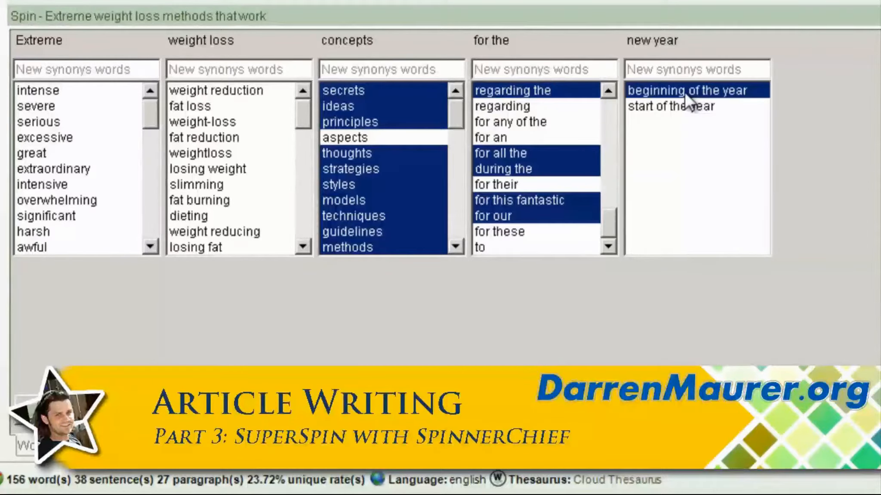
pyautogui.keyDown('ctrl'); pyautogui.click(695, 109); pyautogui.keyUp('ctrl')
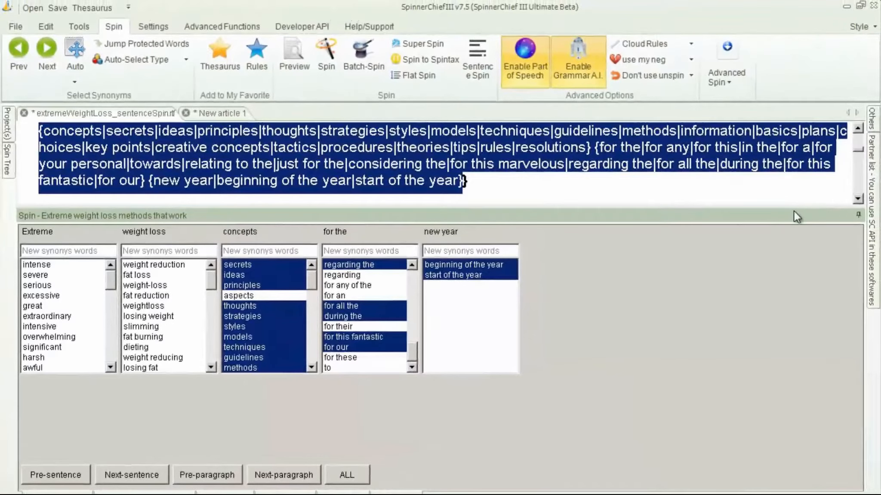
# Enlarge the article view and check the outer braces and nested synonym groups of the spun title.
pyautogui.moveTo(792, 210); pyautogui.dragTo(807, 408)
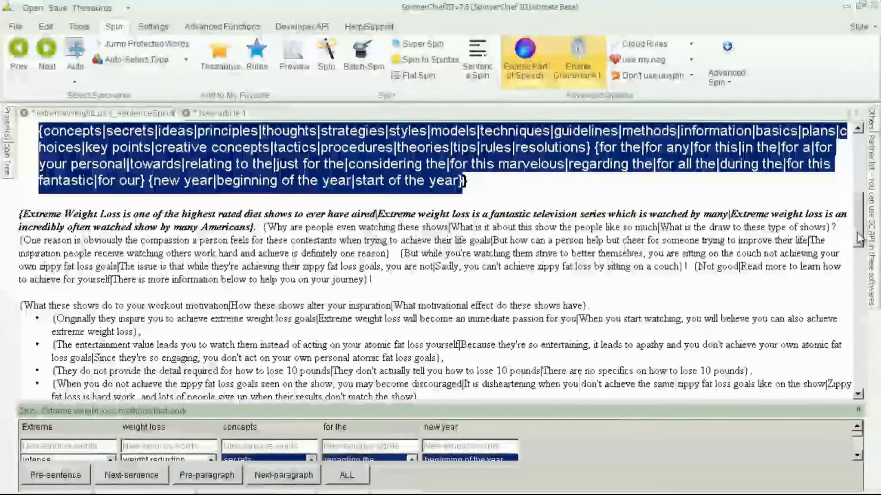
pyautogui.moveTo(857, 238); pyautogui.dragTo(857, 204)
pyautogui.click(207, 205)
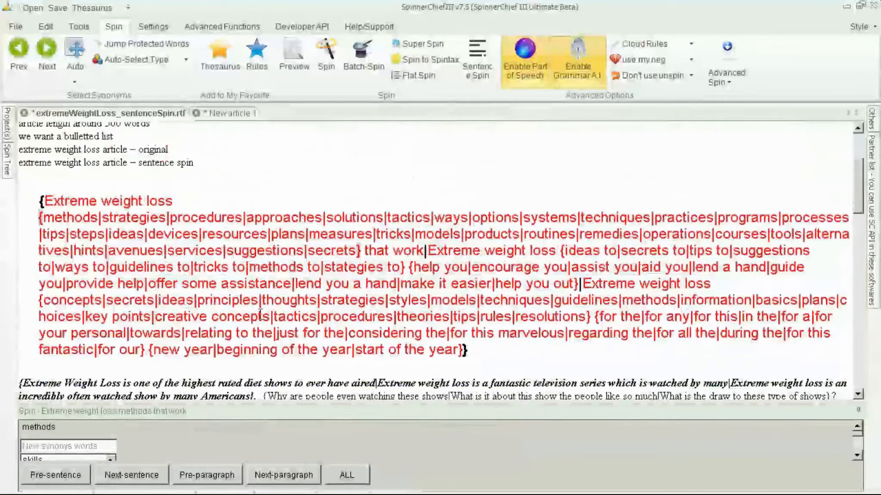
pyautogui.click(463, 349)
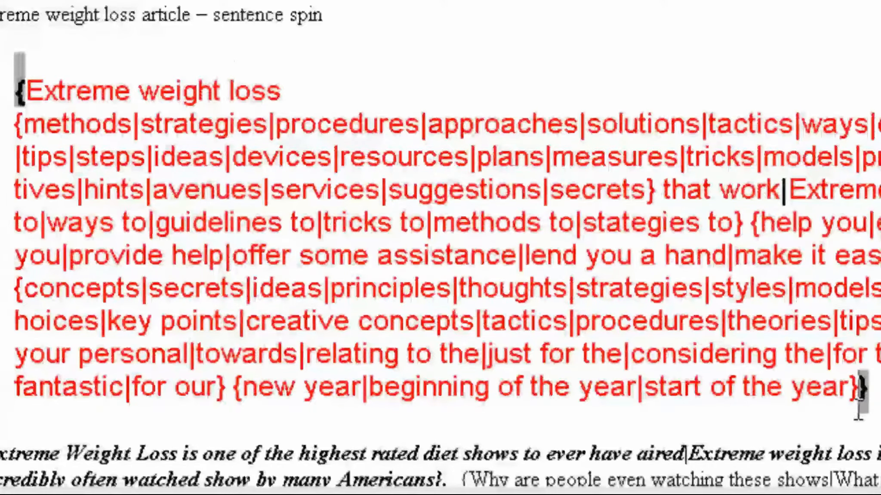
pyautogui.click(237, 392)
pyautogui.press('BackSpace')
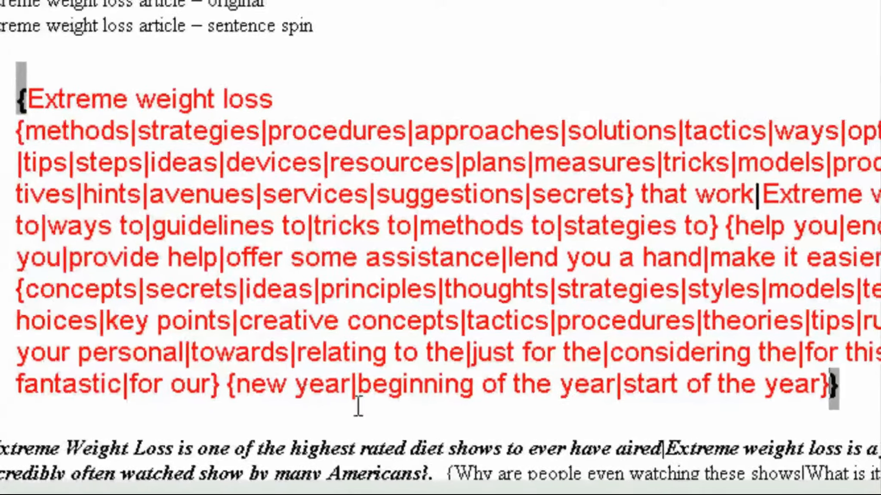
pyautogui.scroll(-3, 281, 394)
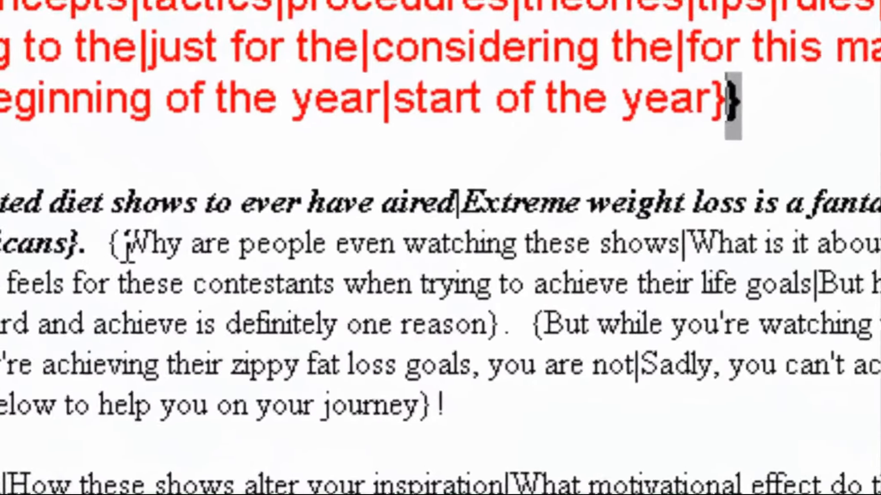
# Select "Why are people even watching these shows" in the first paragraph and enlarge the synonym area to view its suggestions.
pyautogui.moveTo(124, 247); pyautogui.dragTo(645, 236)
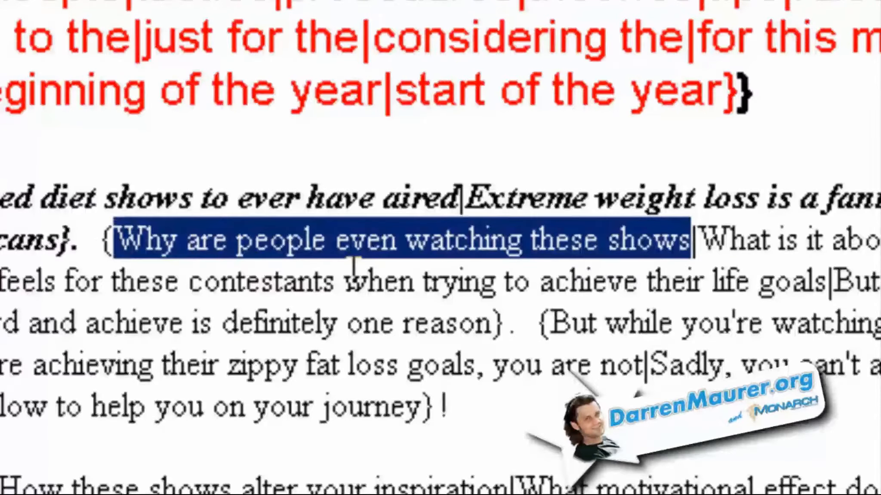
pyautogui.moveTo(672, 249); pyautogui.dragTo(115, 247)
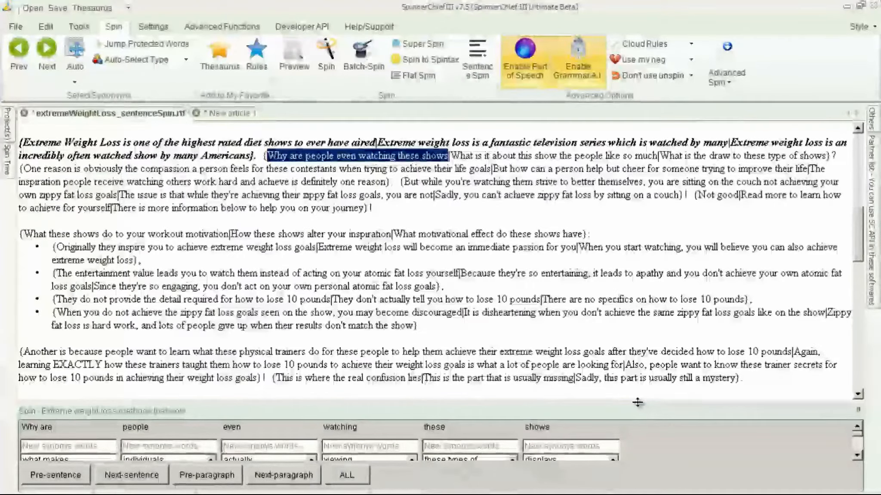
pyautogui.moveTo(634, 307); pyautogui.dragTo(628, 168)
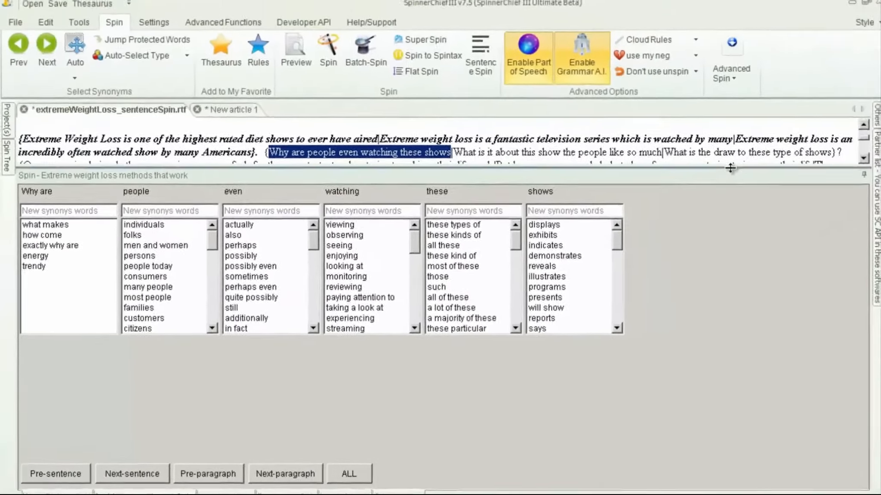
# View the synonym suggestions for "Originally they inspire you to achieve extreme weight loss goals" and look through the article to its end.
pyautogui.moveTo(855, 80); pyautogui.dragTo(844, 355)
pyautogui.moveTo(859, 253)
pyautogui.mouseDown()
pyautogui.moveTo(873, 390)
pyautogui.moveTo(861, 239)
pyautogui.mouseUp()
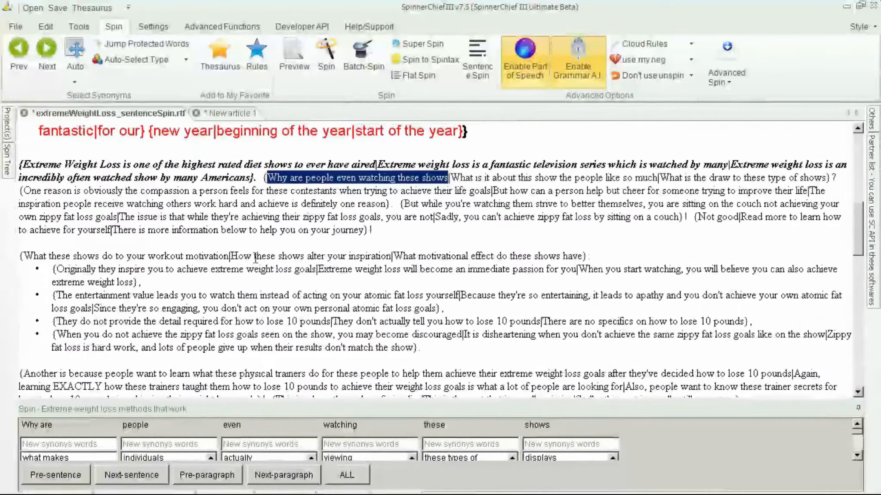
pyautogui.moveTo(56, 269); pyautogui.dragTo(302, 271)
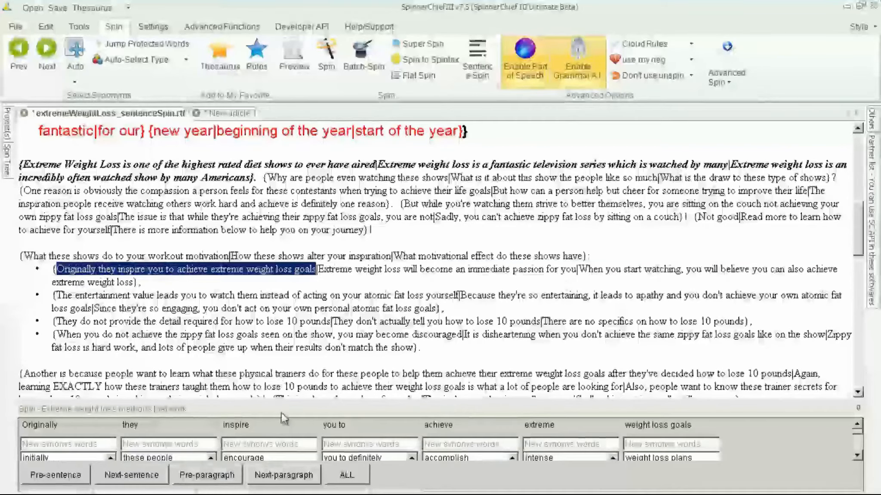
pyautogui.moveTo(298, 391); pyautogui.dragTo(298, 275)
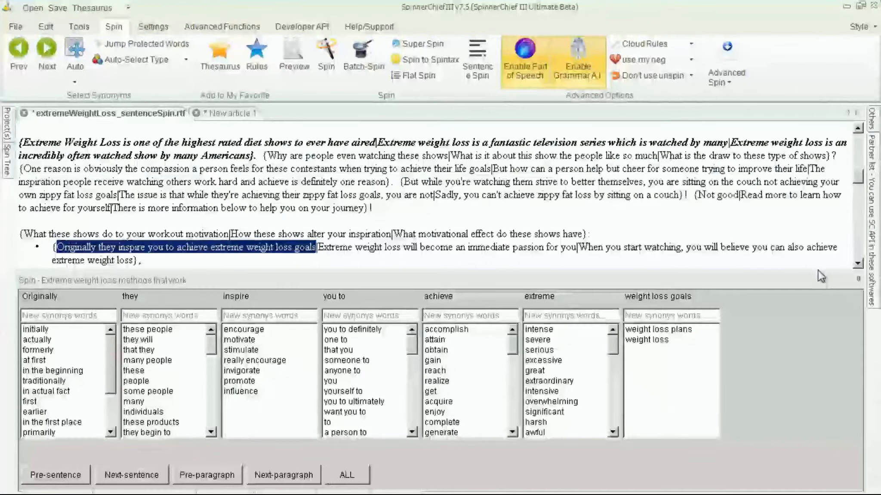
pyautogui.moveTo(856, 176); pyautogui.dragTo(871, 260)
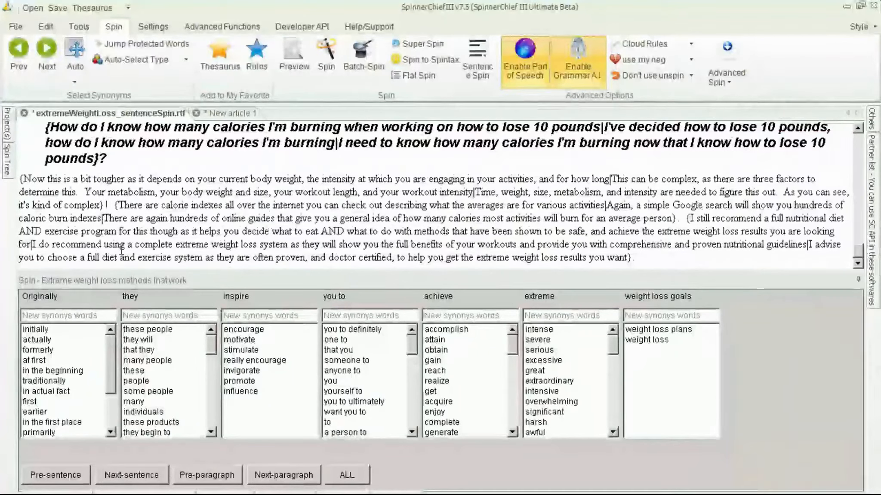
# Select "I do recommend using a complete extreme weight loss system" through "proven nutritional guidelines" in the final paragraph and enlarge the synonym area.
pyautogui.moveTo(33, 247); pyautogui.dragTo(776, 236)
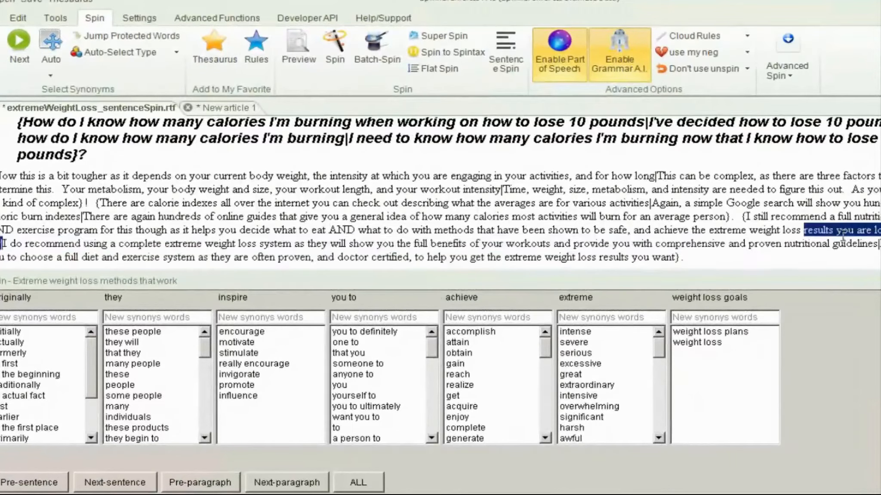
pyautogui.moveTo(843, 234); pyautogui.dragTo(877, 243)
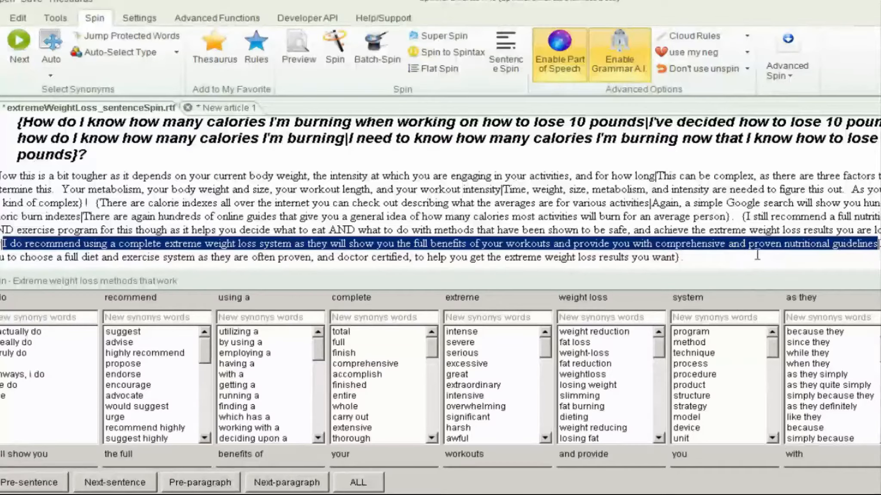
pyautogui.moveTo(744, 273); pyautogui.dragTo(756, 149)
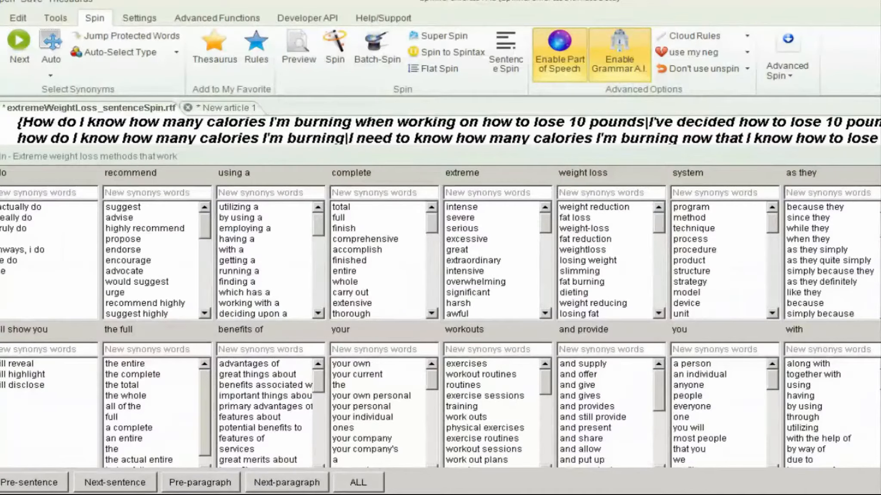
# Look through all the synonym suggestions for the selected sentence, from "I do" to "guidelines", and return to the first row.
pyautogui.scroll(-3, 441, 318)
pyautogui.scroll(3, 440, 318)
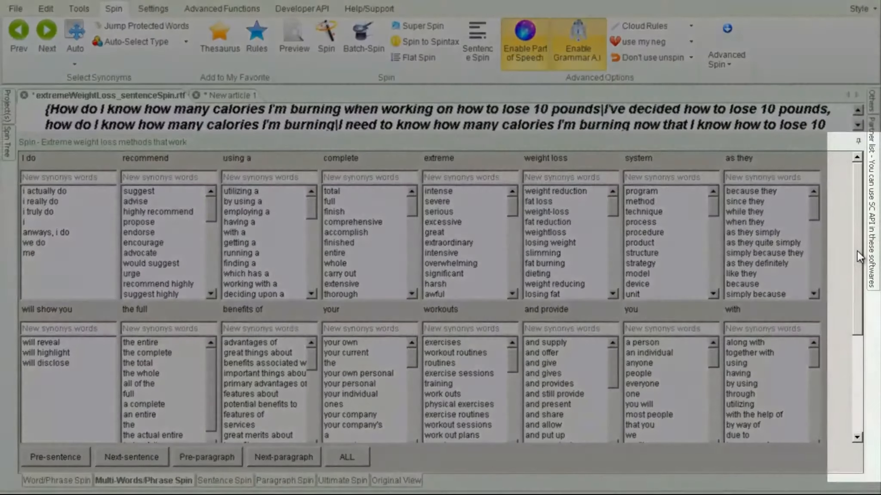
pyautogui.moveTo(868, 256); pyautogui.dragTo(865, 359)
pyautogui.moveTo(857, 368); pyautogui.dragTo(858, 336)
pyautogui.scroll(-5, 823, 364)
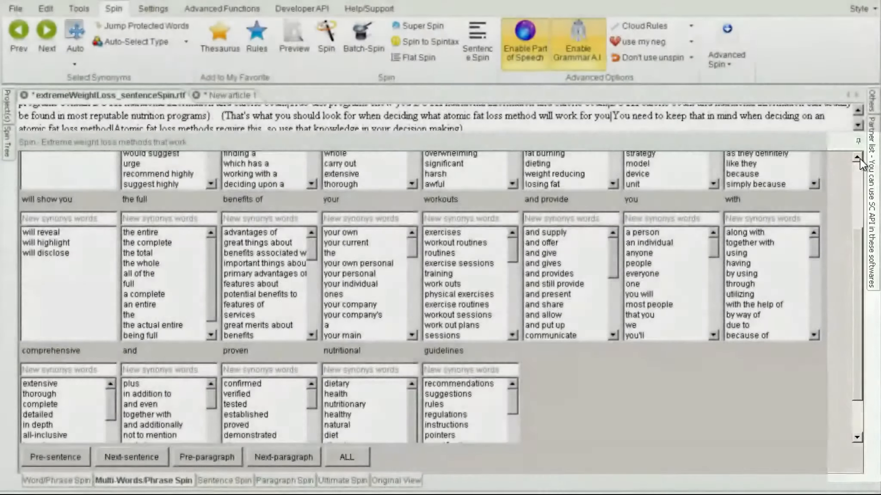
pyautogui.click(859, 159)
pyautogui.click(859, 160)
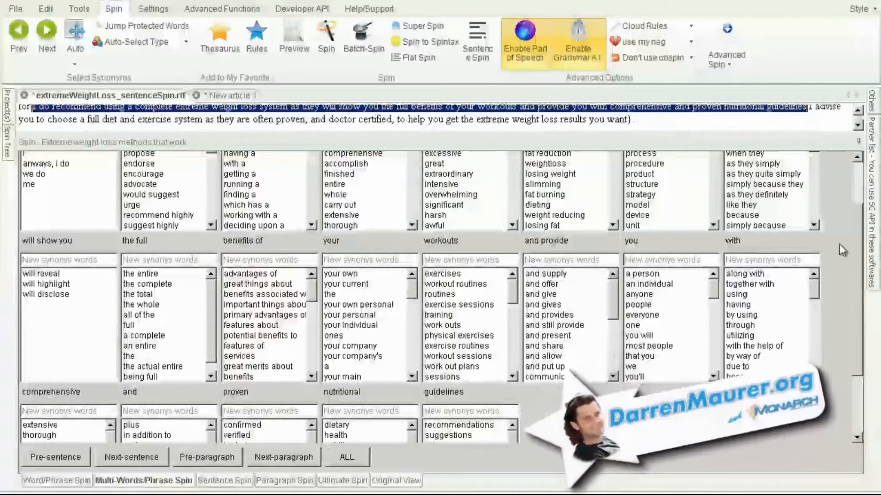
pyautogui.moveTo(857, 275); pyautogui.dragTo(858, 336)
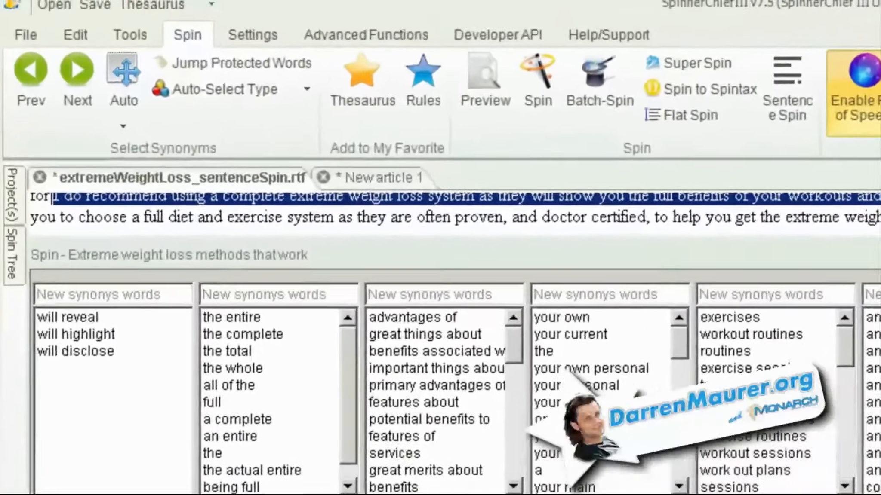
pyautogui.moveTo(857, 296); pyautogui.dragTo(859, 199)
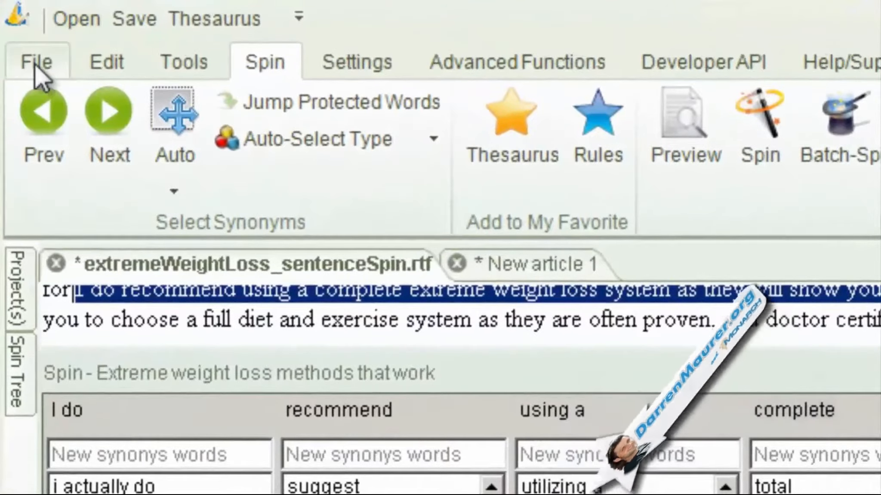
# Save the article in RTF format as extremeWeightLoss_superSpin in the articleTutorial folder.
pyautogui.click(32, 53)
pyautogui.click(181, 181)
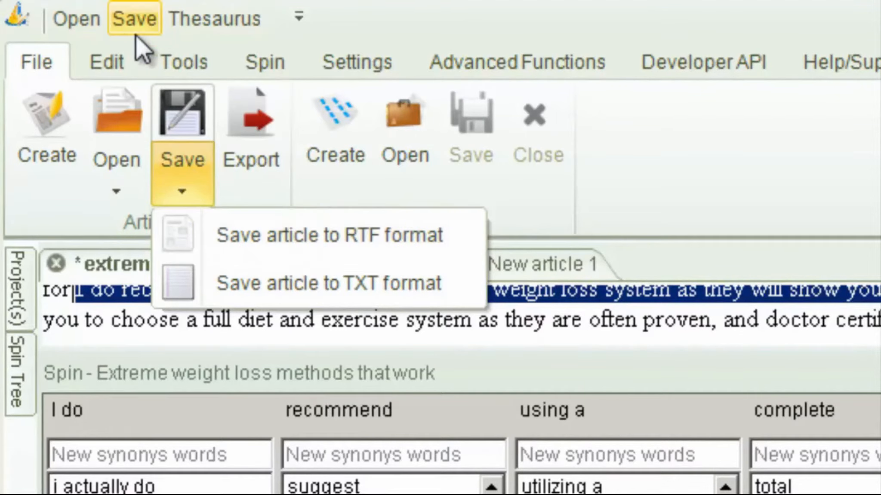
pyautogui.click(133, 21)
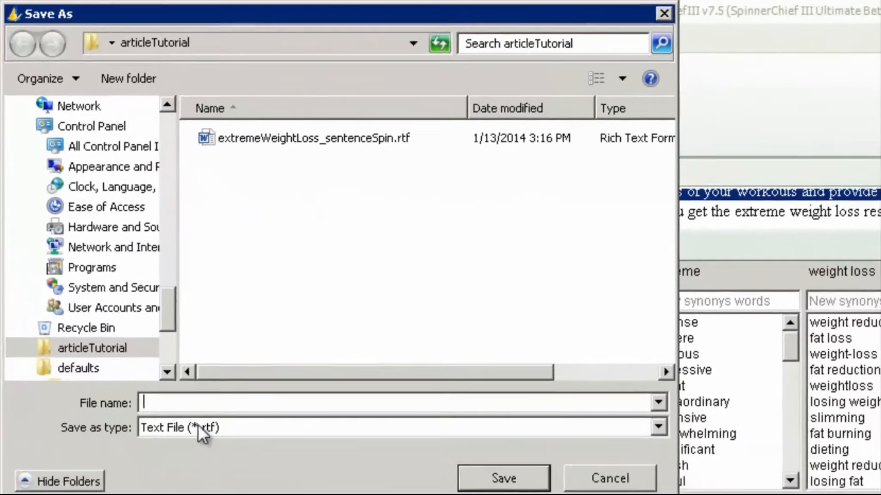
pyautogui.click(199, 427)
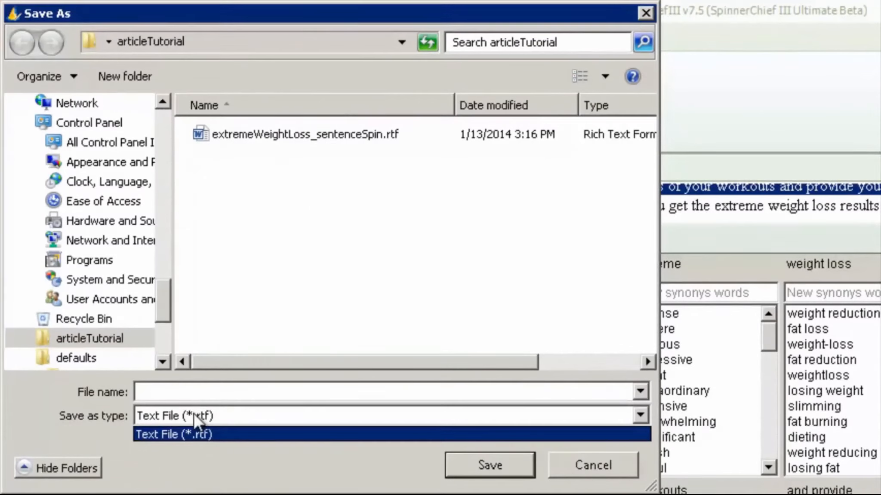
pyautogui.click(172, 434)
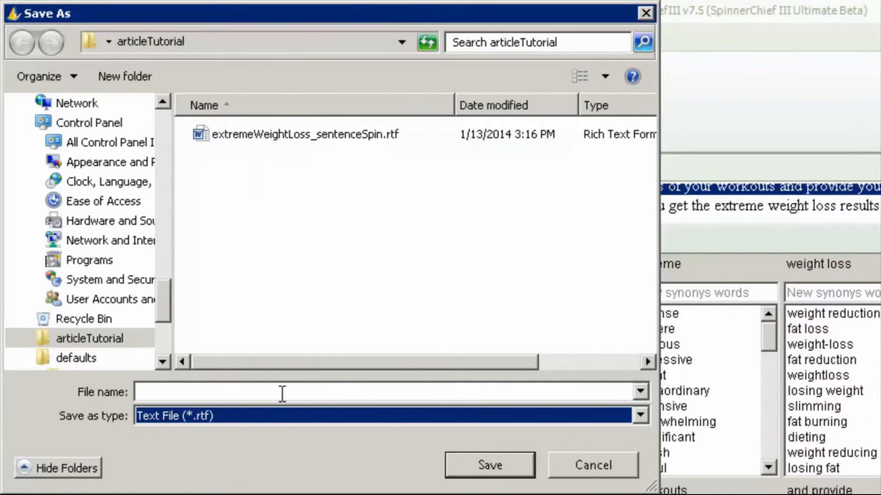
pyautogui.click(302, 393)
pyautogui.write('extreme')
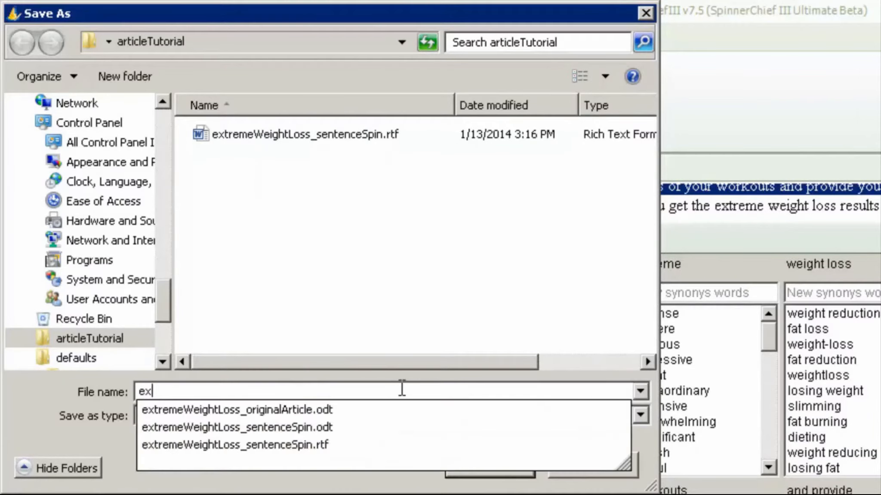
pyautogui.write('WeightLoss_superSpin')
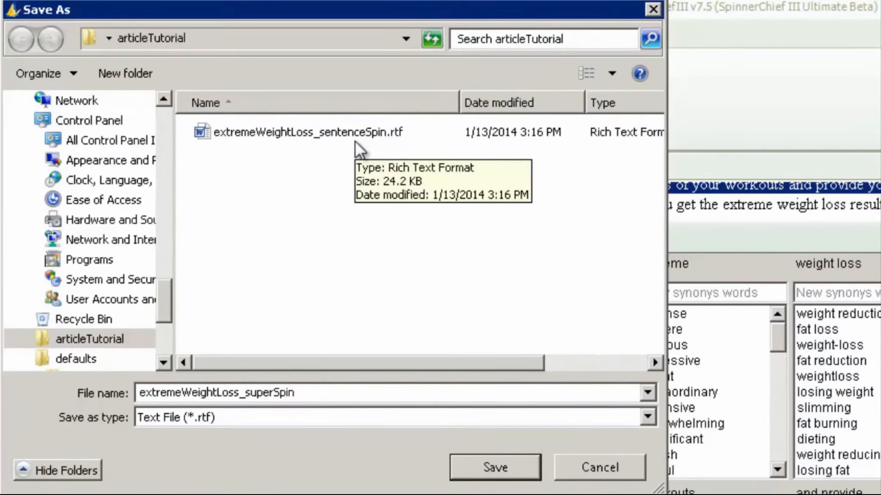
pyautogui.click(507, 465)
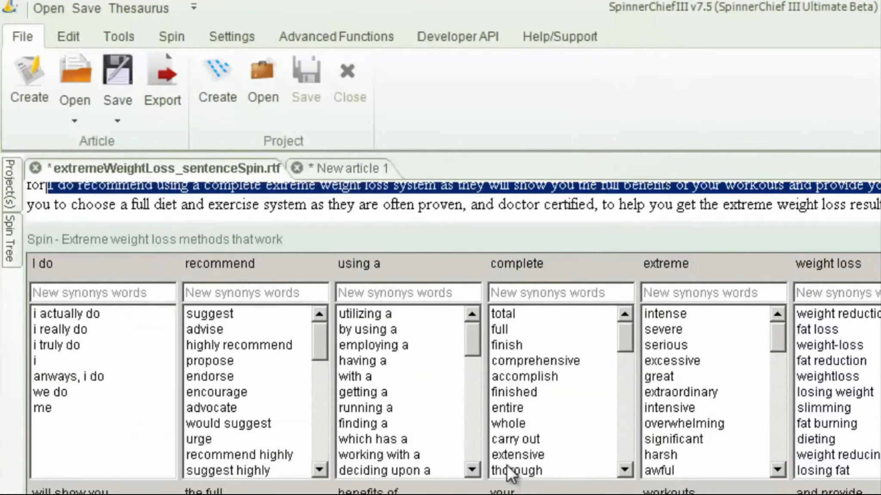